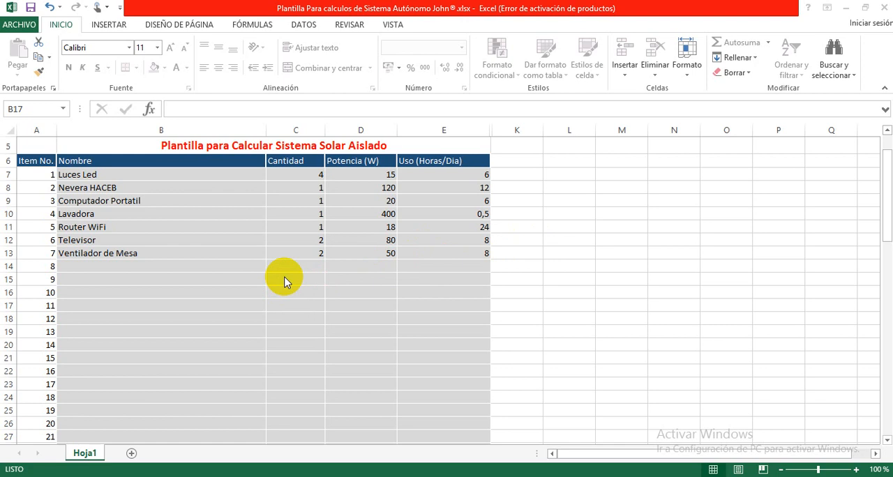
Step: Review the listed appliance names in the Nombre column from Luces Led to Ventilador de Mesa
click(243, 279)
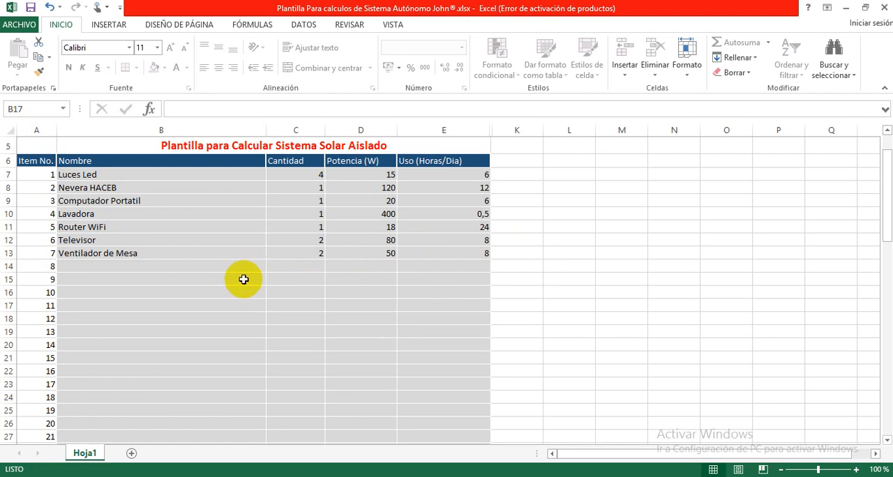
click(176, 175)
click(179, 165)
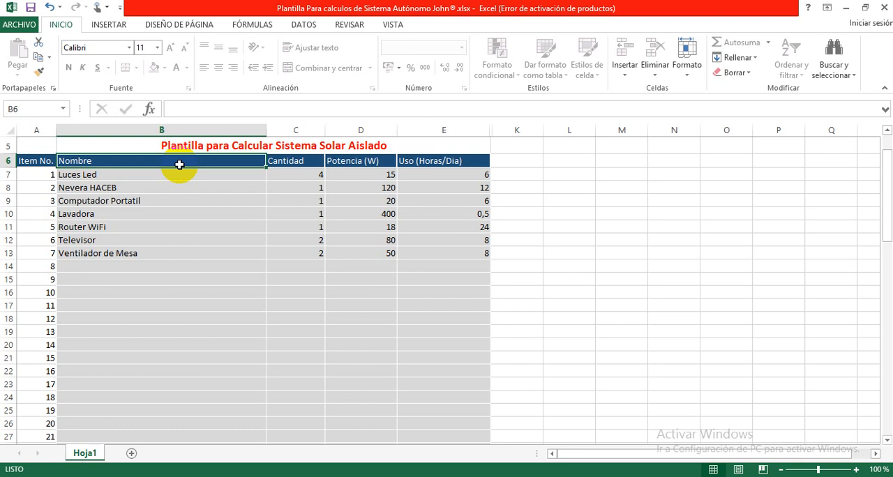
click(218, 187)
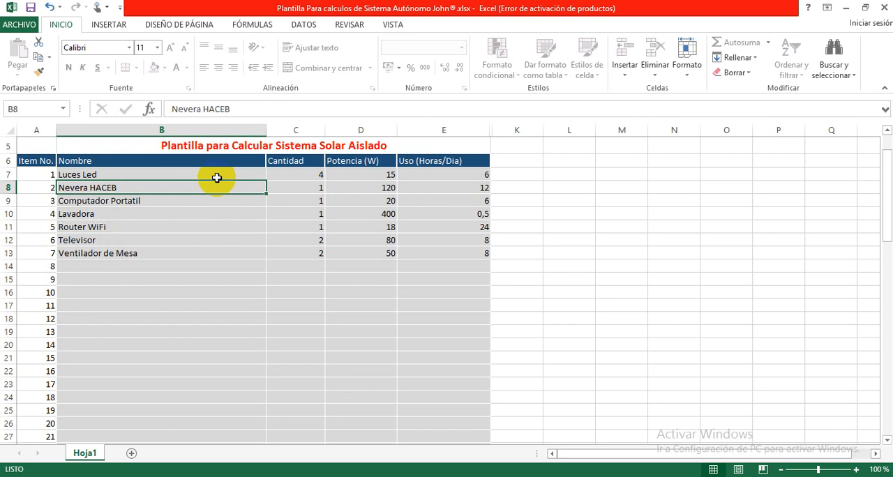
click(216, 176)
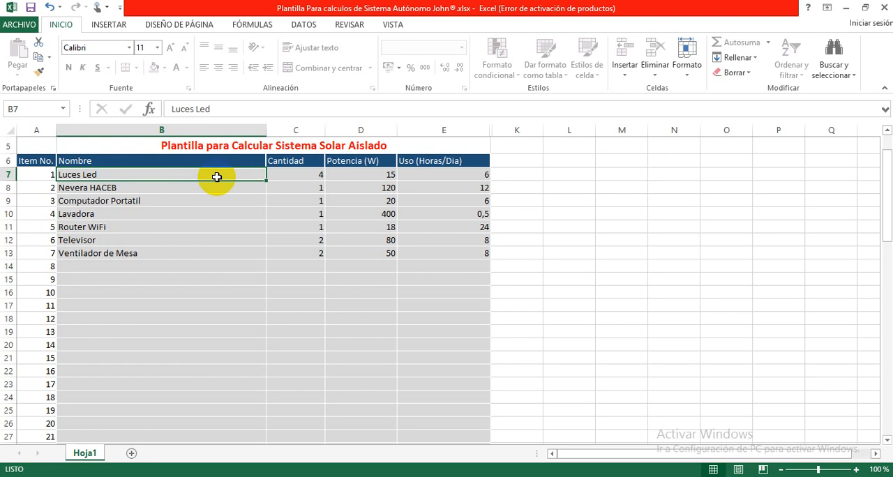
click(216, 188)
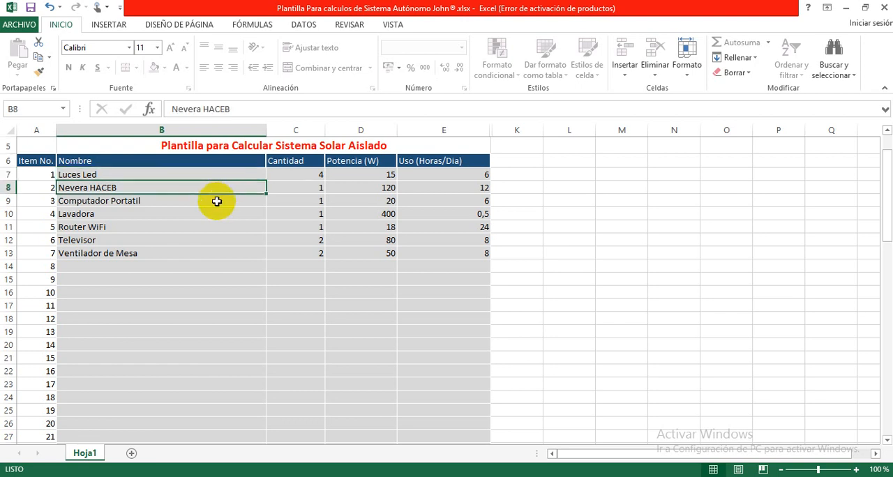
click(216, 201)
click(214, 215)
click(212, 227)
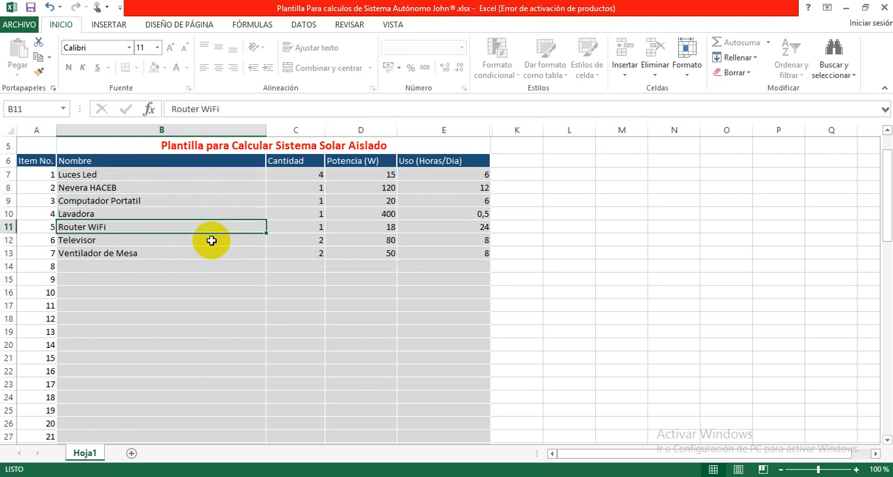
click(212, 240)
click(210, 253)
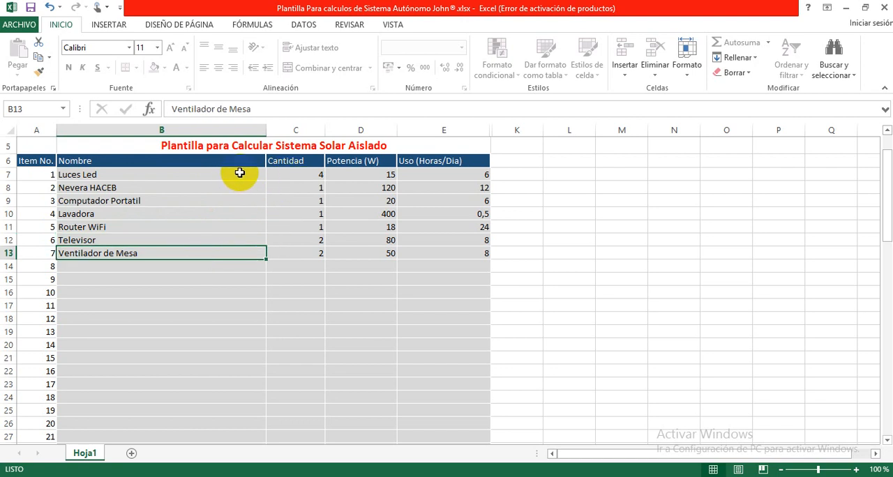
Step: Set the power of the Luces Led to 7 W and check that row's daily hours of use
click(240, 173)
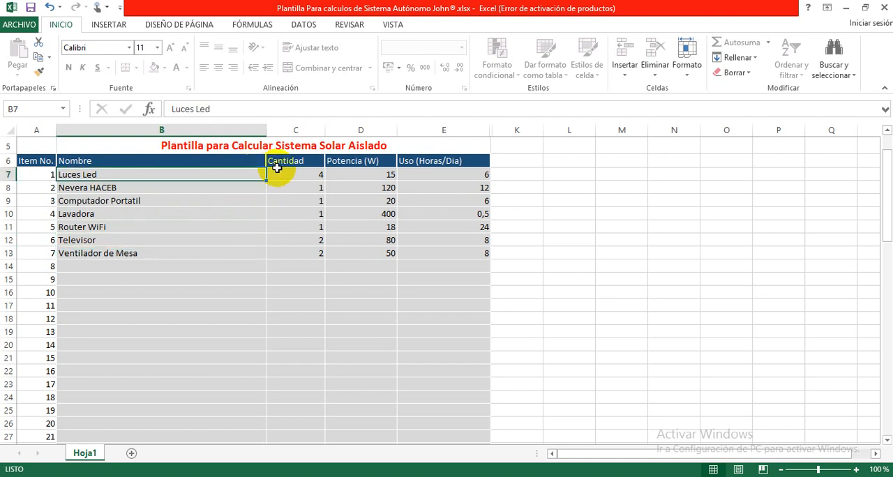
click(300, 175)
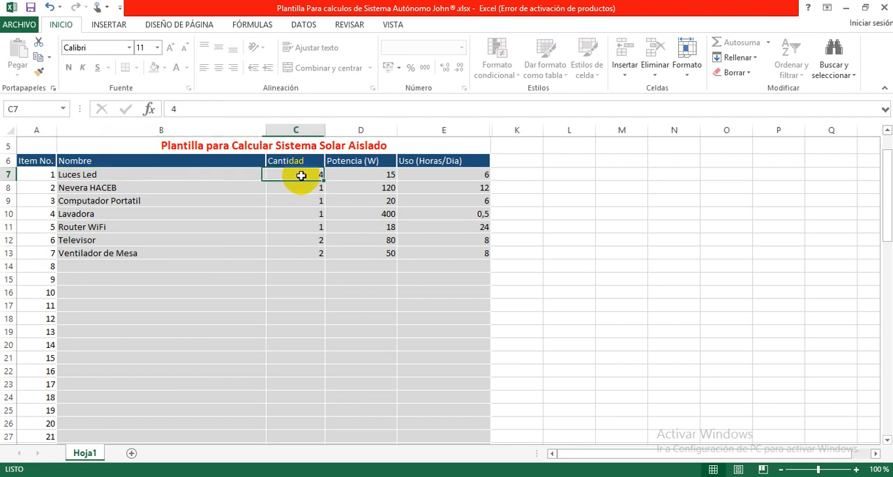
click(345, 174)
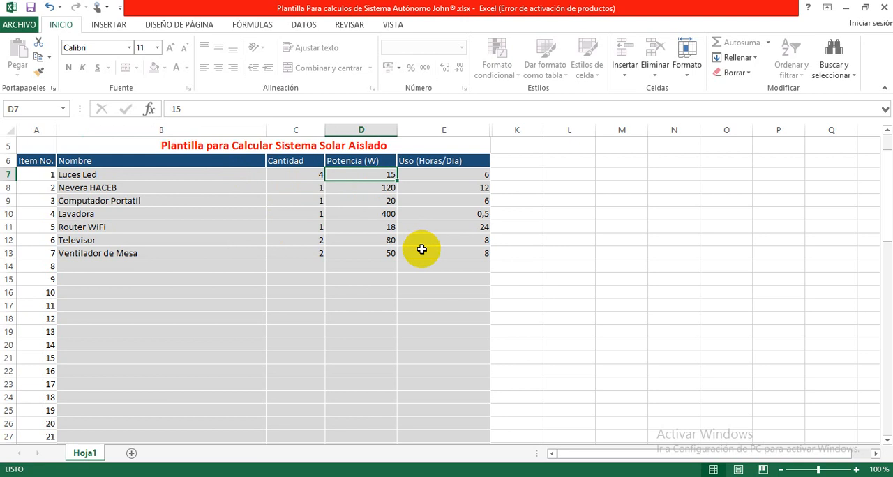
text(7)
key(Return)
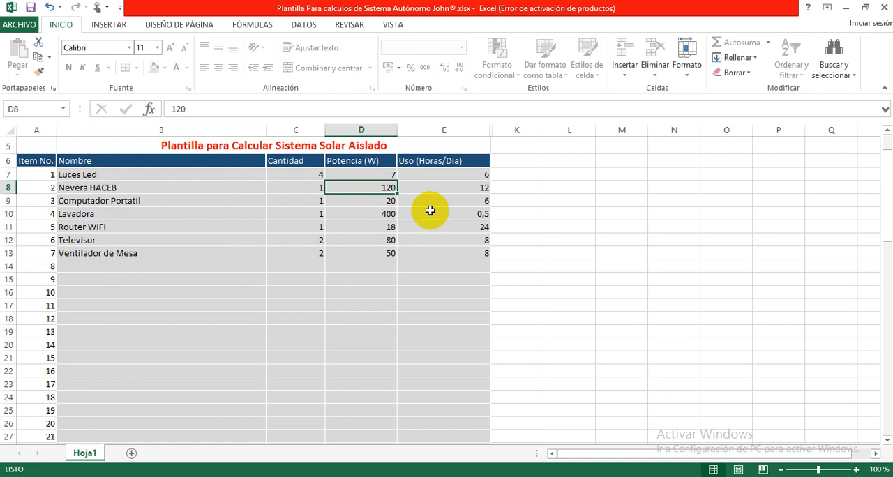
click(420, 175)
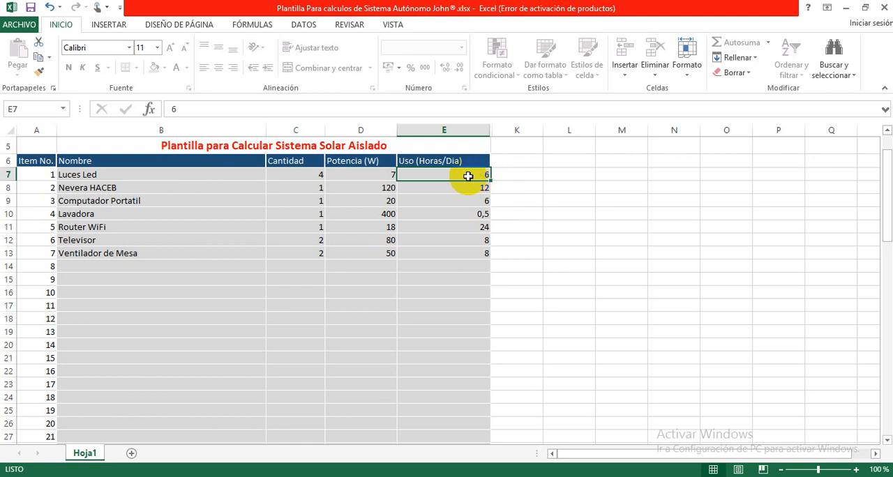
Step: Review the quantity, power and daily hours of use for Nevera HACEB and Computador Portatil
click(225, 189)
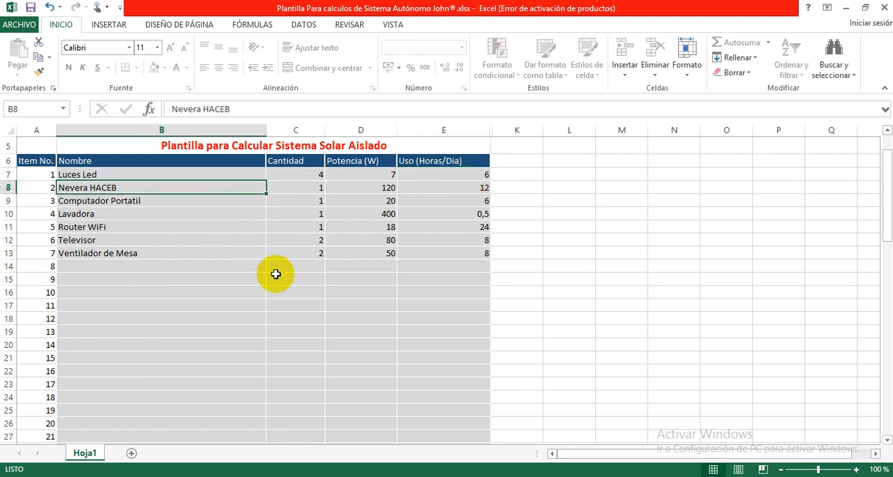
key(Right)
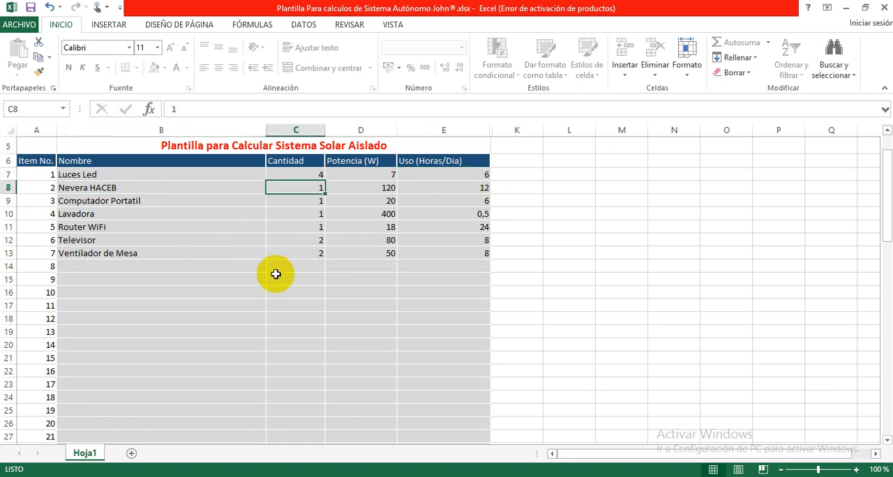
key(Right)
key(Right)
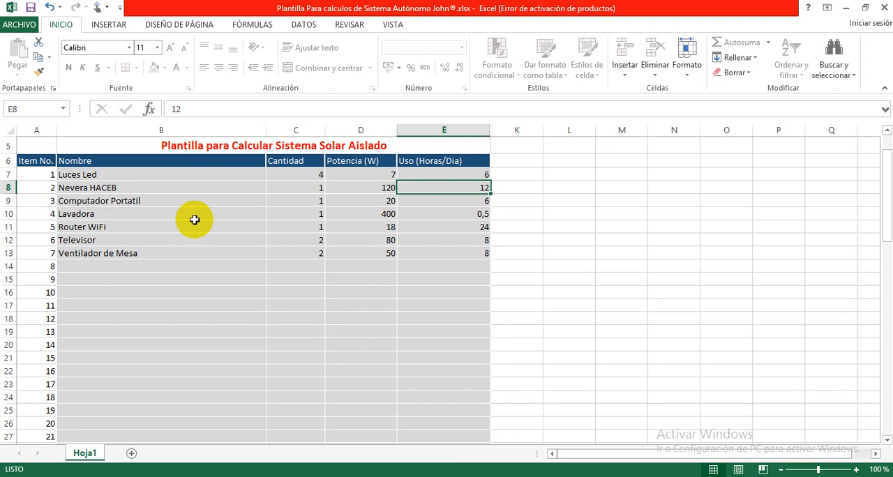
click(184, 200)
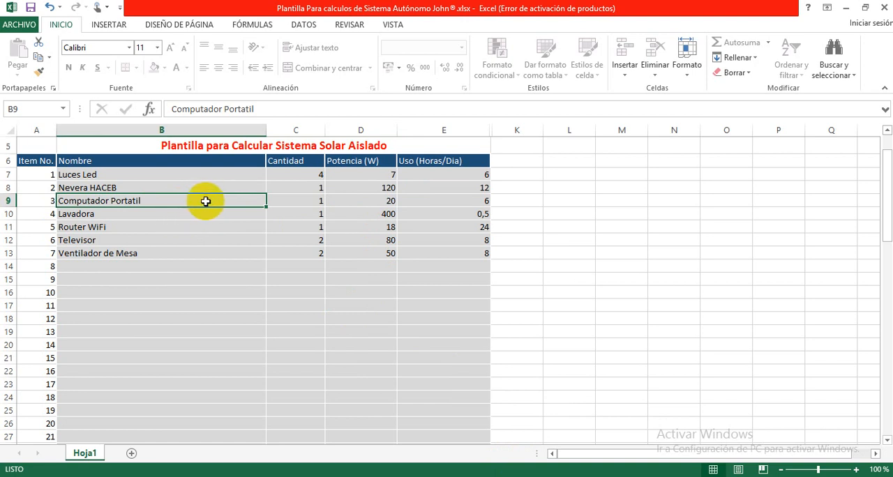
key(Right)
key(Right)
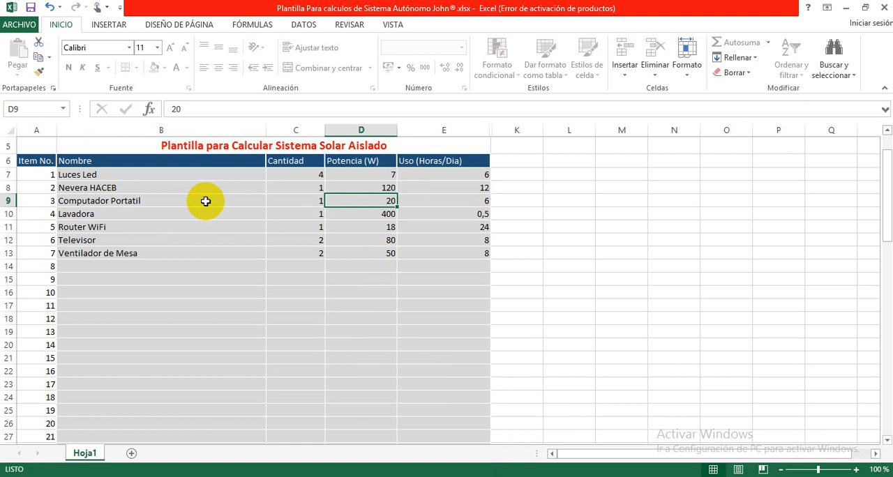
key(Right)
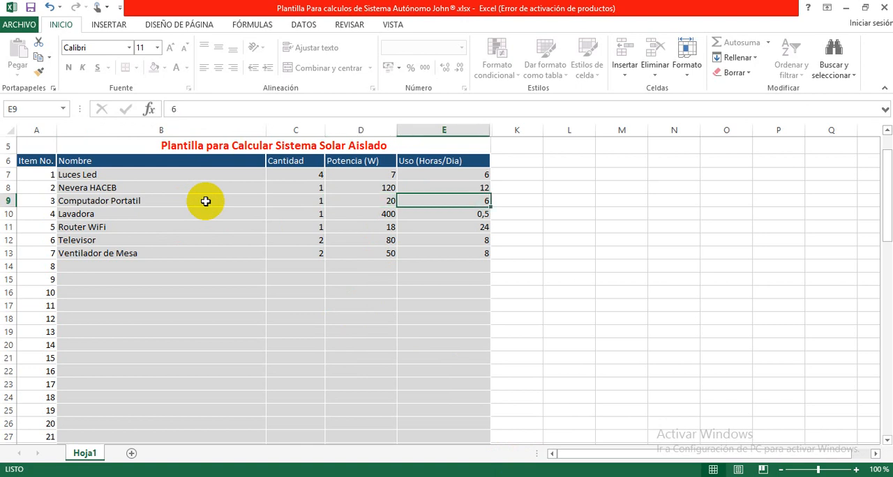
Step: Examine the quantity, power and daily hours of use in the Lavadora row
key(Down)
key(Left)
key(Left)
key(Left)
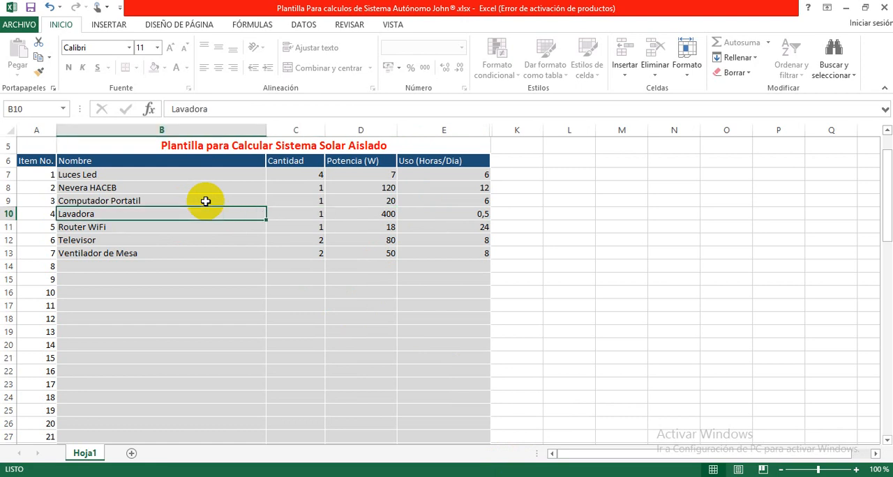
key(Right)
key(Right)
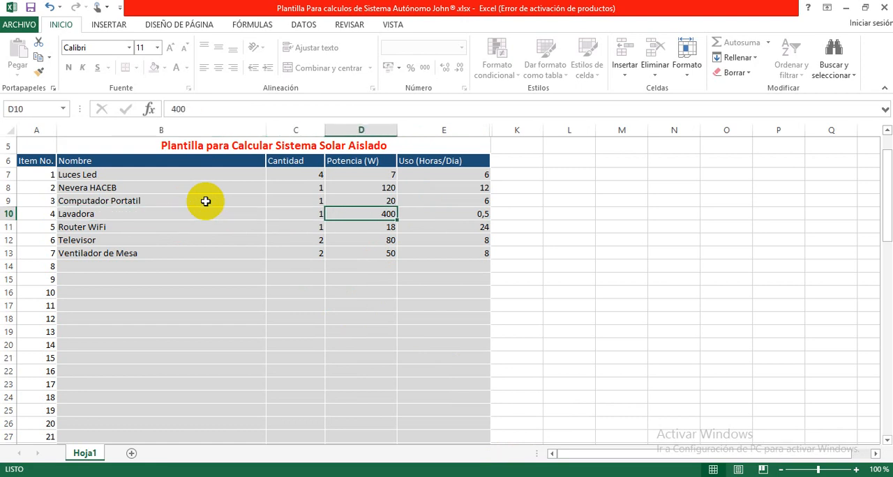
key(Right)
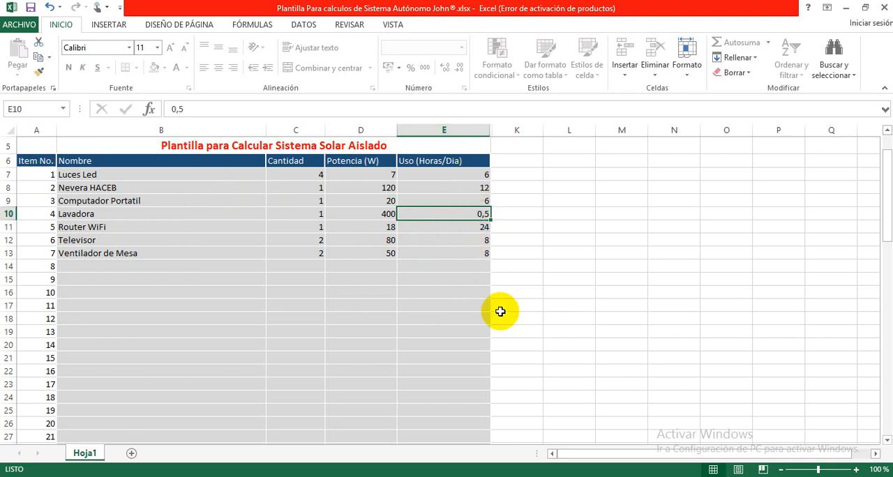
click(460, 228)
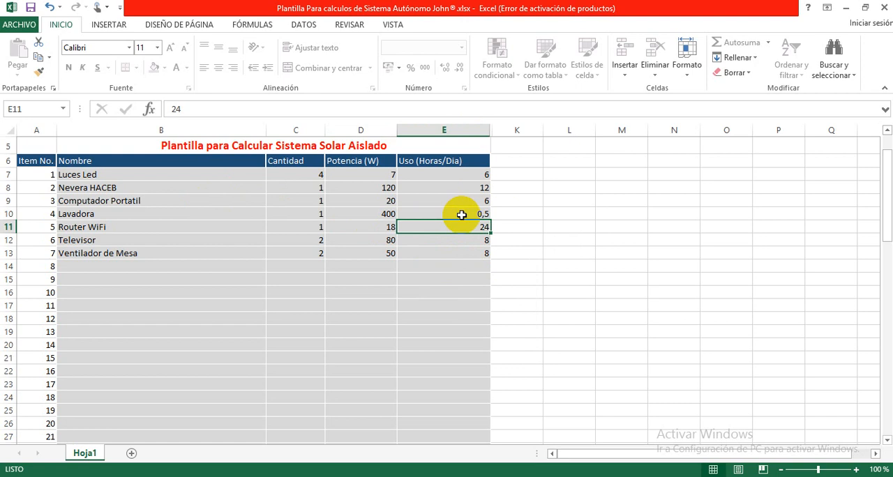
click(461, 215)
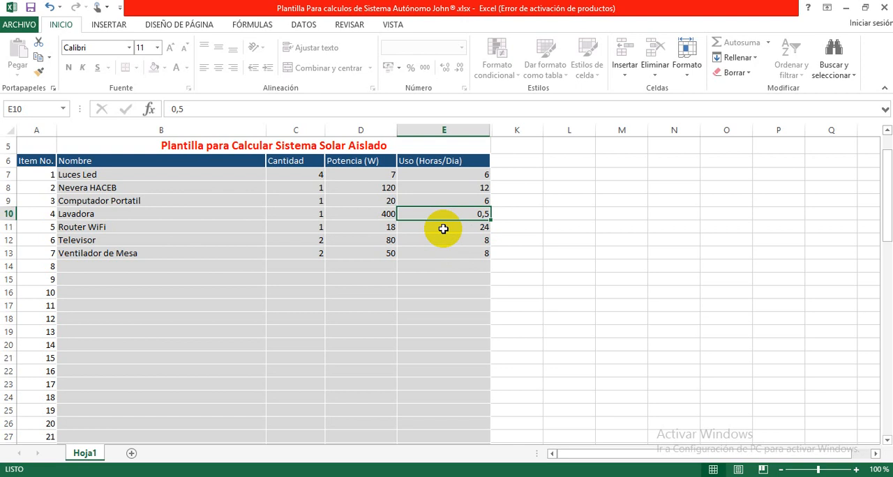
Step: Open the Windows Calculator, place it beside the table and divide 4 by 7
key(super+r)
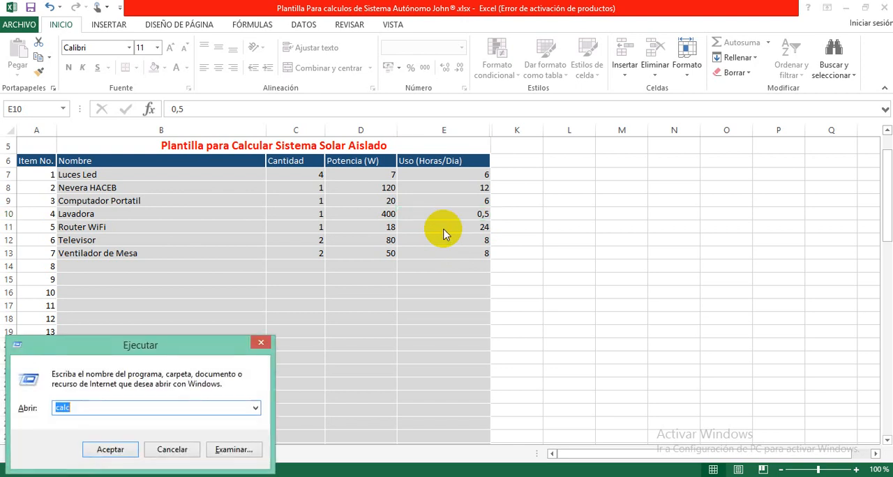
key(Return)
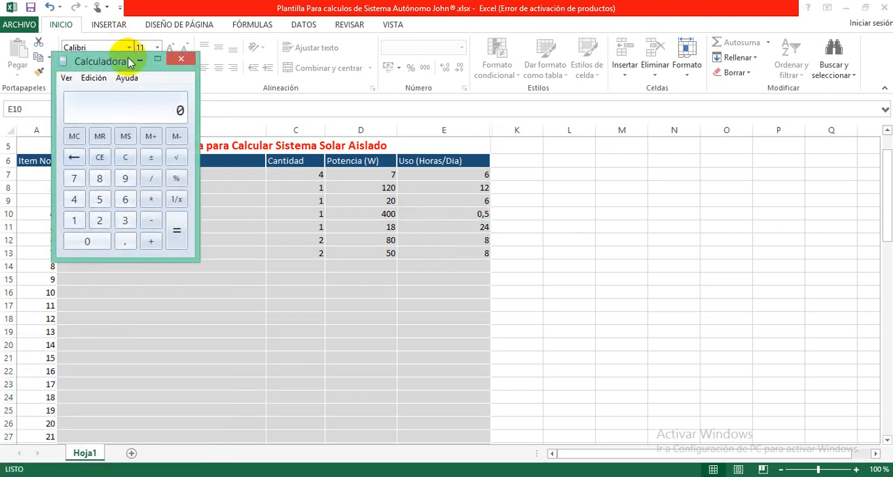
drag(125, 62, 609, 160)
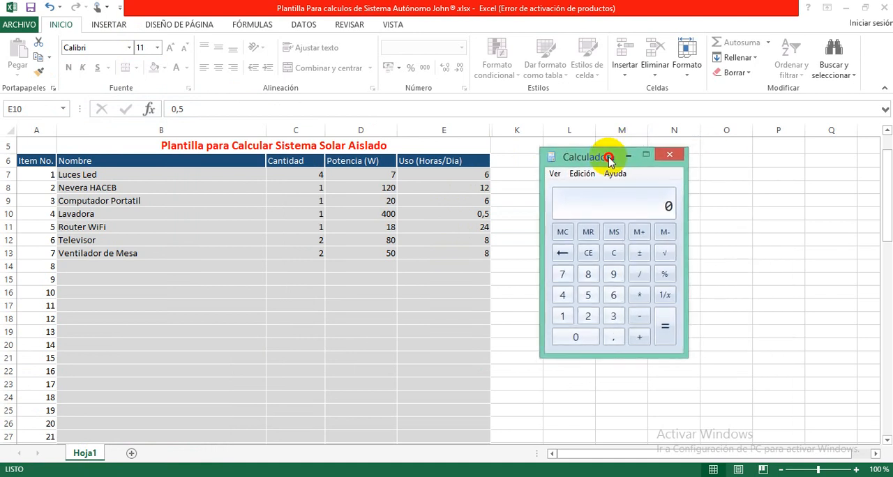
click(564, 295)
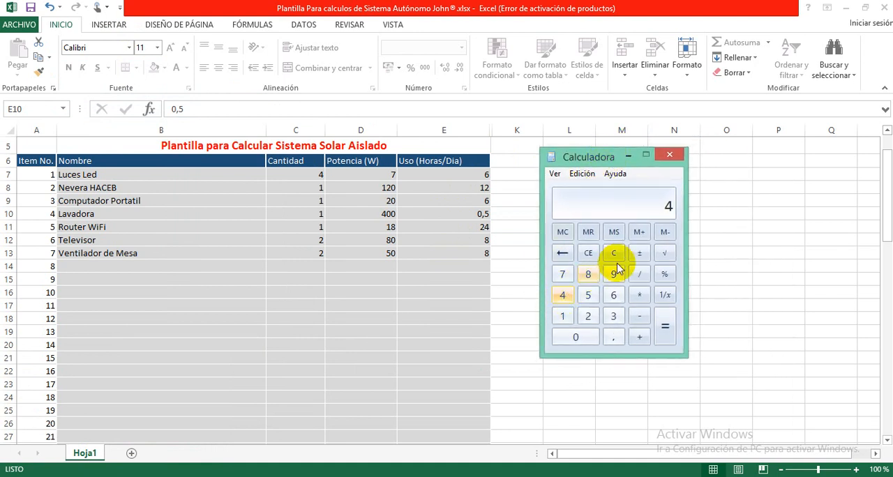
click(644, 279)
click(562, 274)
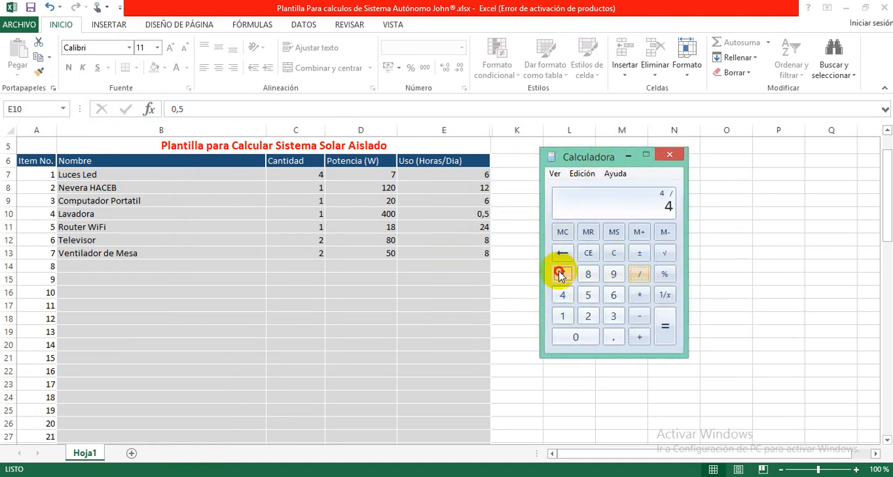
click(666, 335)
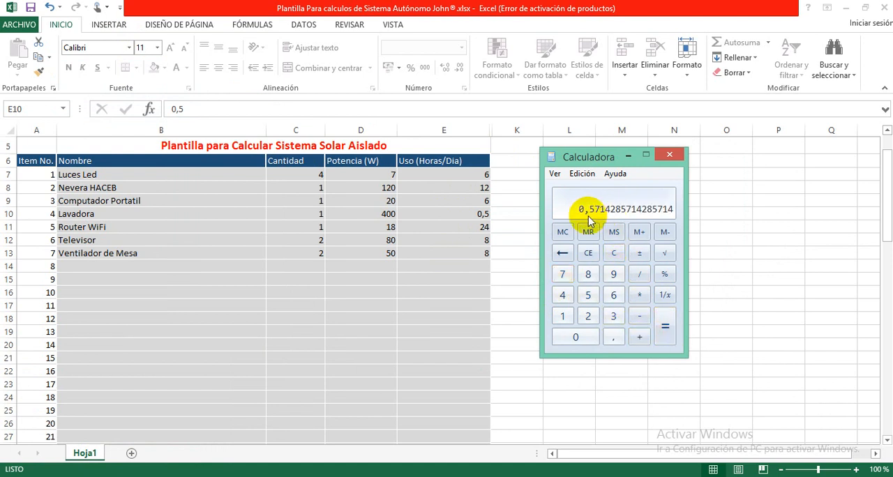
Step: Back in the Excel sheet, set the Lavadora's daily use to 0,57 hours
double_click(467, 219)
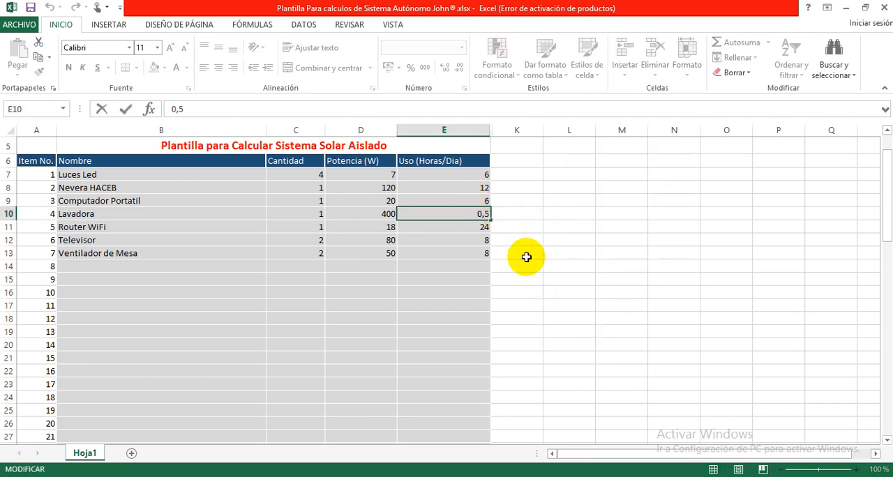
text(7)
key(Return)
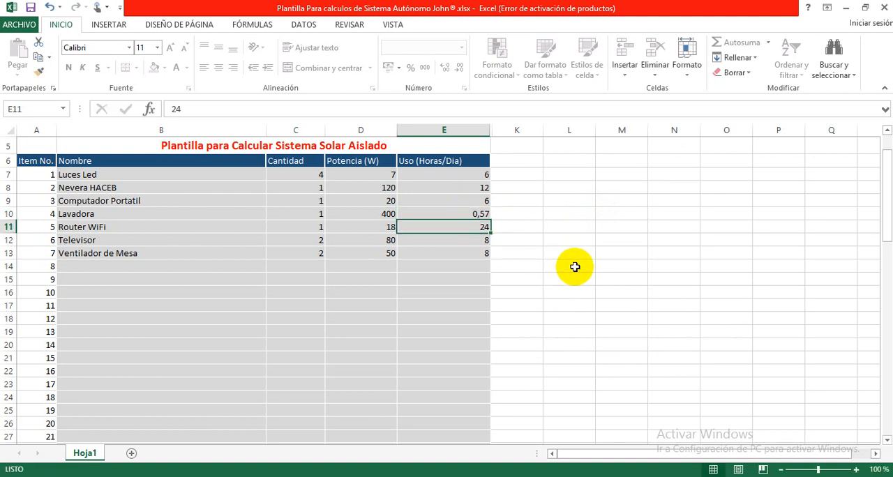
Step: Review the Router WiFi row's name, quantity, power and daily hours, and move on to the Televisor entry
key(Left)
key(Left)
key(Left)
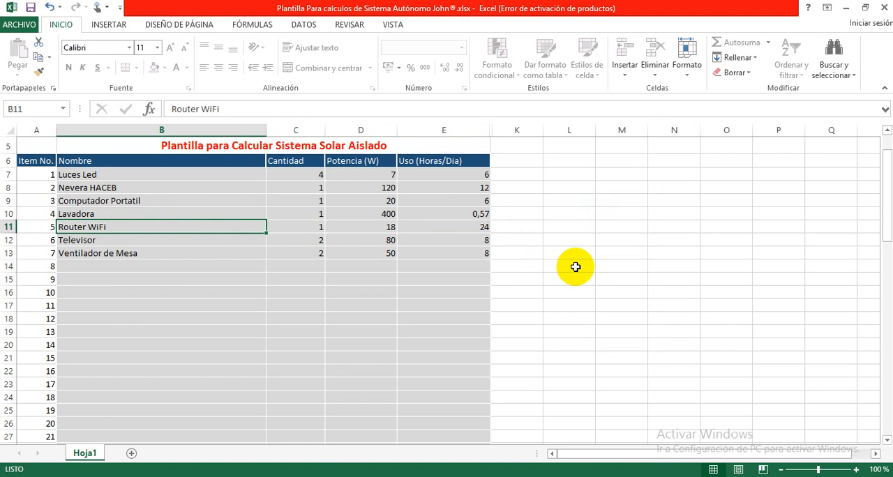
key(Right)
key(Right)
key(Right)
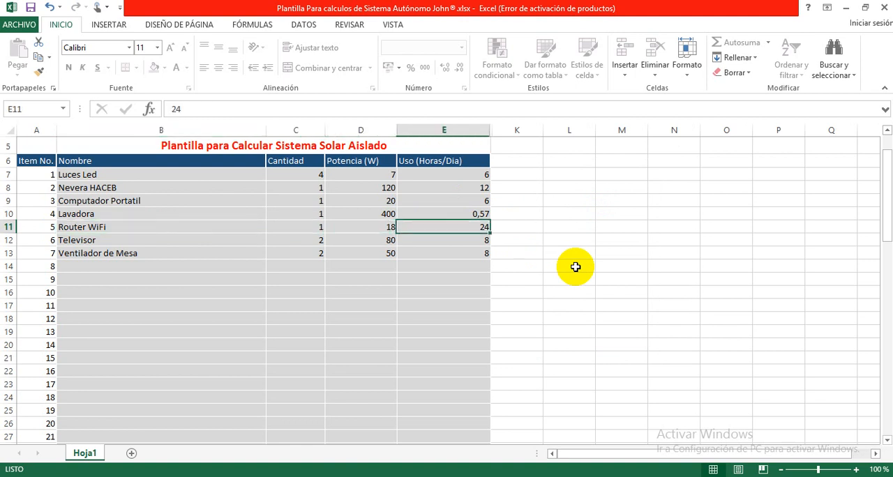
key(Left)
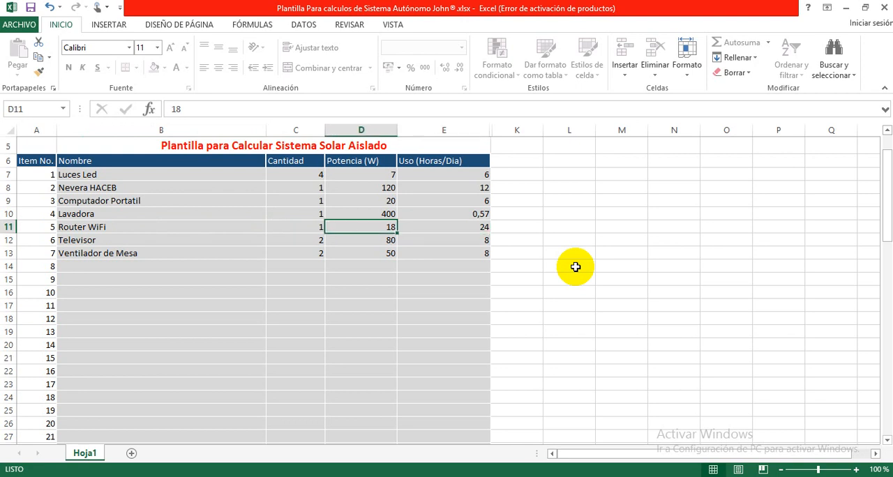
key(Down)
key(Left)
key(Left)
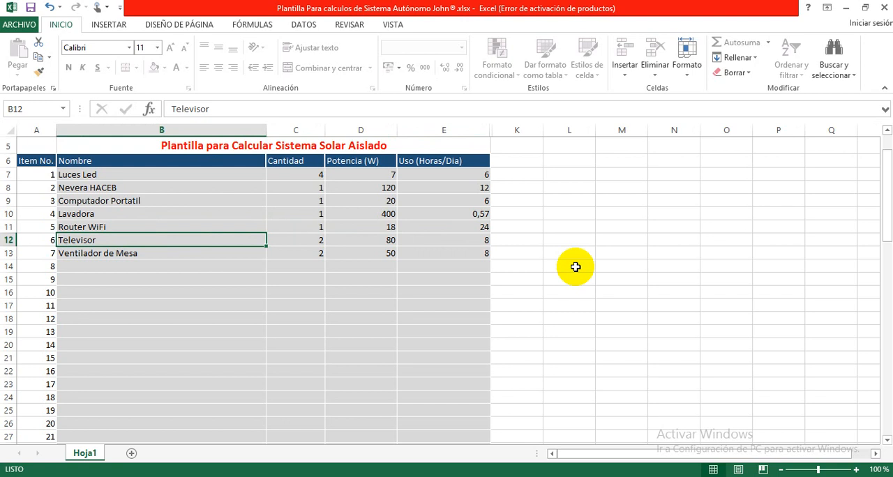
Step: Review the quantity, power and daily hours of use in the Televisor row
key(Right)
key(Right)
key(Left)
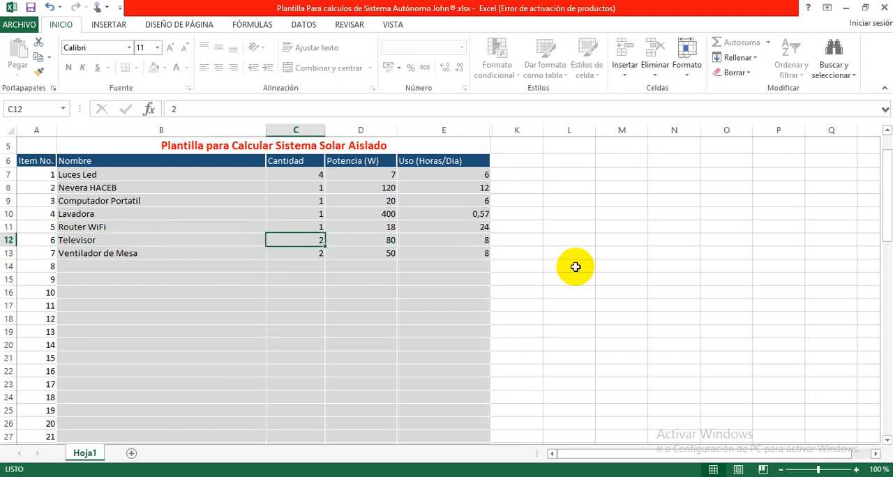
key(Right)
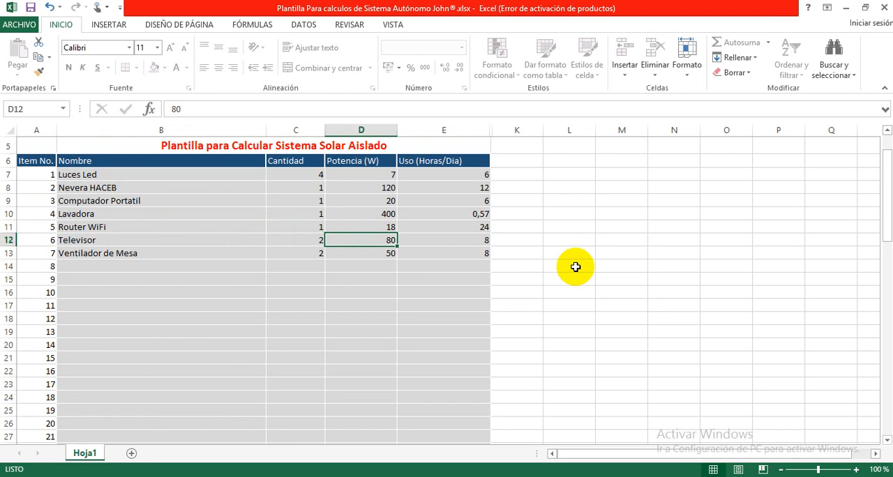
key(Right)
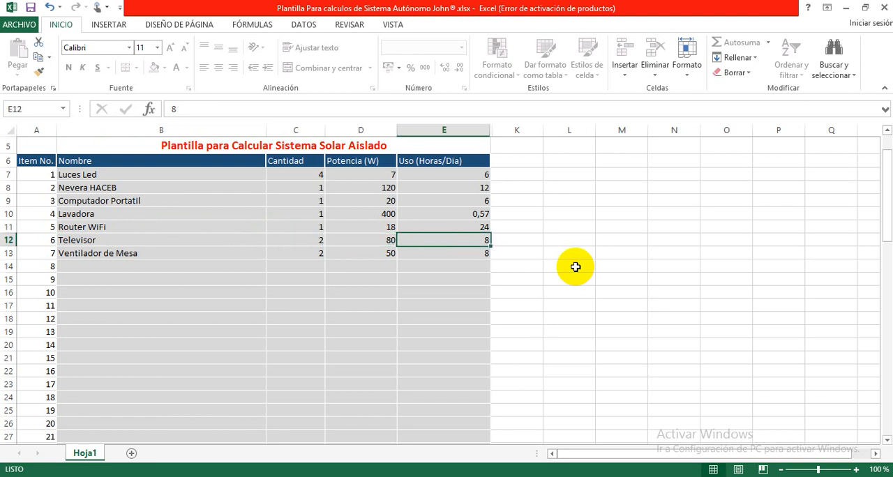
Step: Review the Ventilador de Mesa row's name, quantity, power and daily hours of use
click(257, 254)
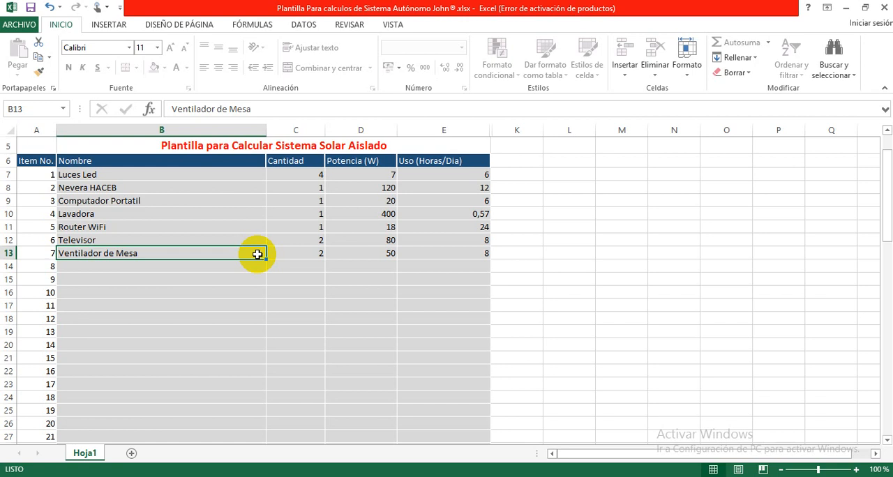
key(Tab)
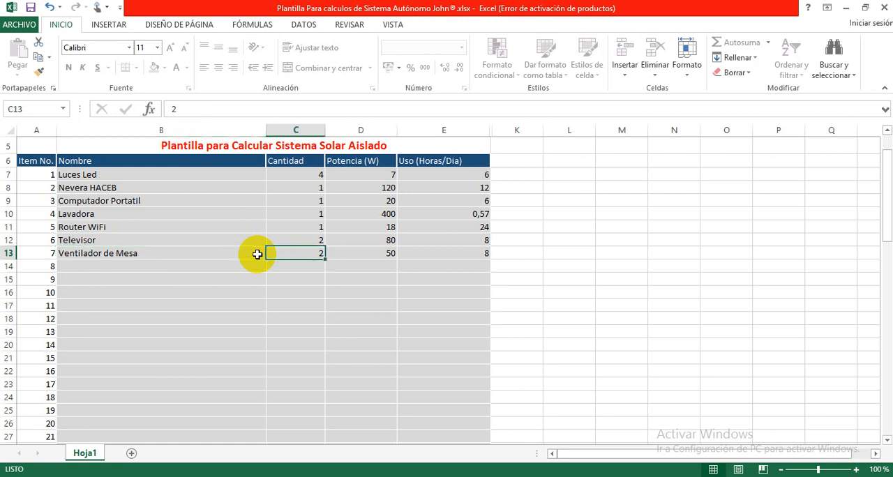
key(Tab)
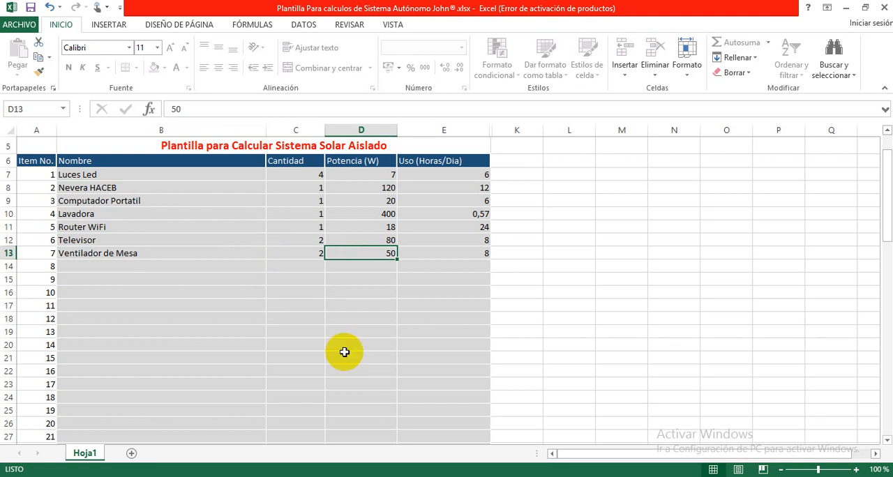
key(Tab)
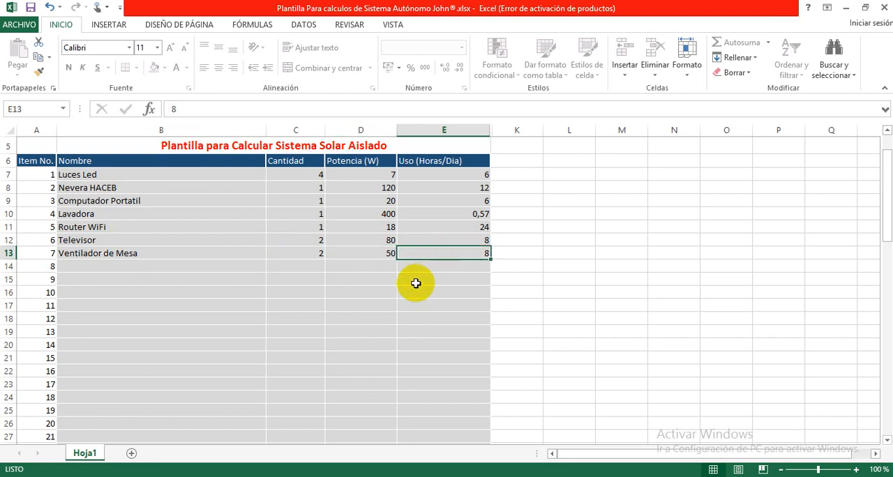
Step: Go to the system parameters below the appliance list and examine the Pérdida del Sistema percentage
scroll(342, 294, down, 1)
scroll(342, 293, down, 4)
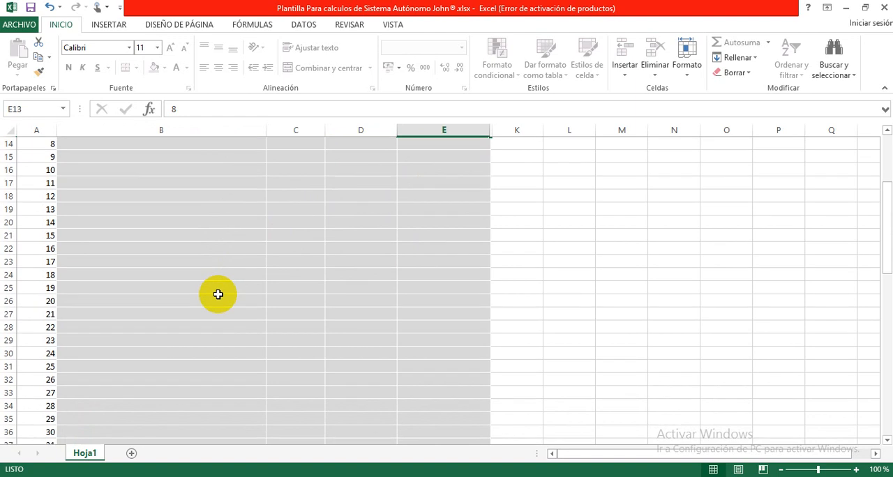
scroll(210, 291, down, 7)
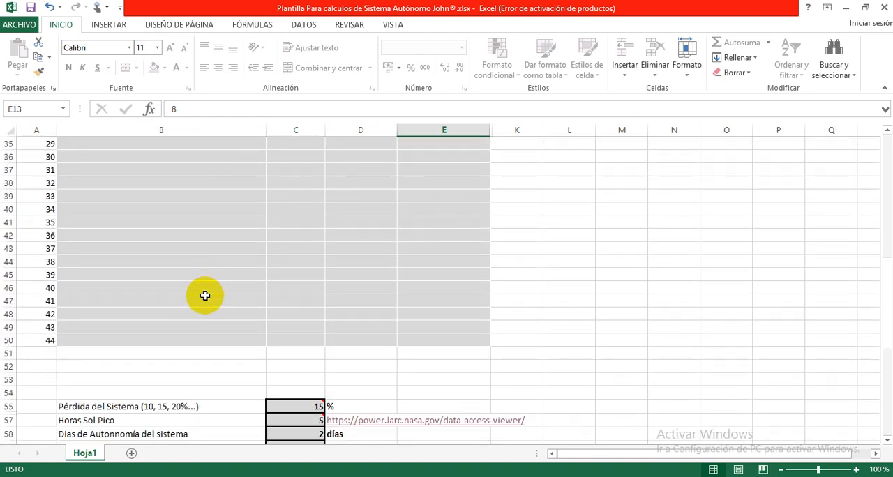
scroll(204, 296, down, 2)
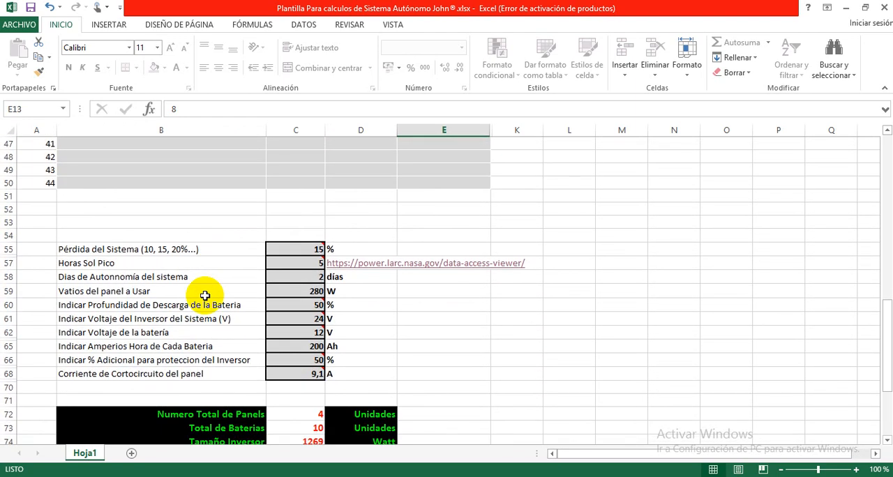
scroll(204, 297, down, 1)
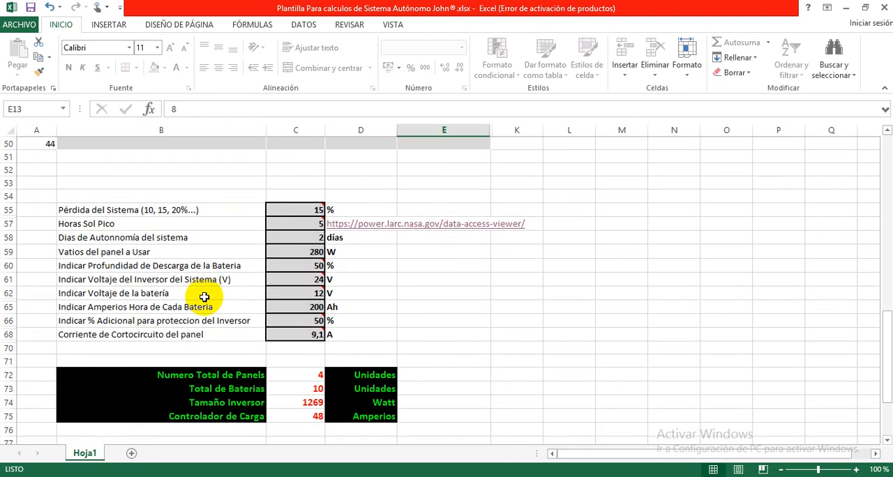
click(293, 209)
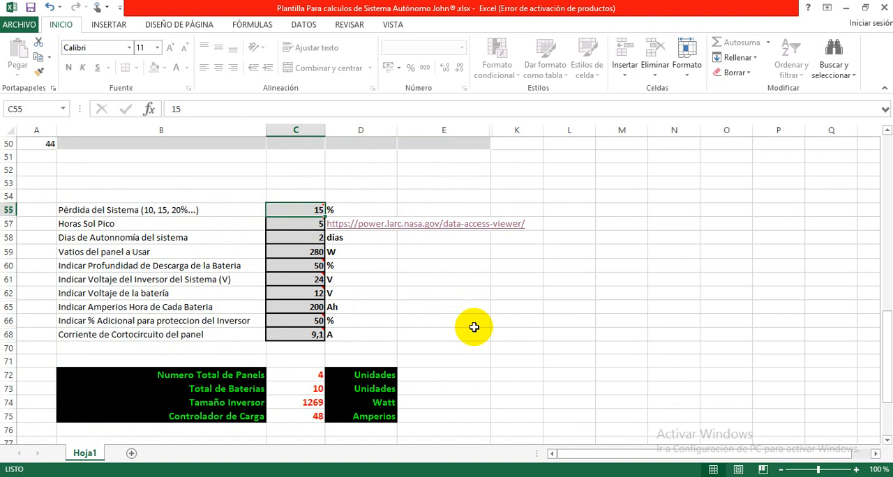
mouse_move(297, 208)
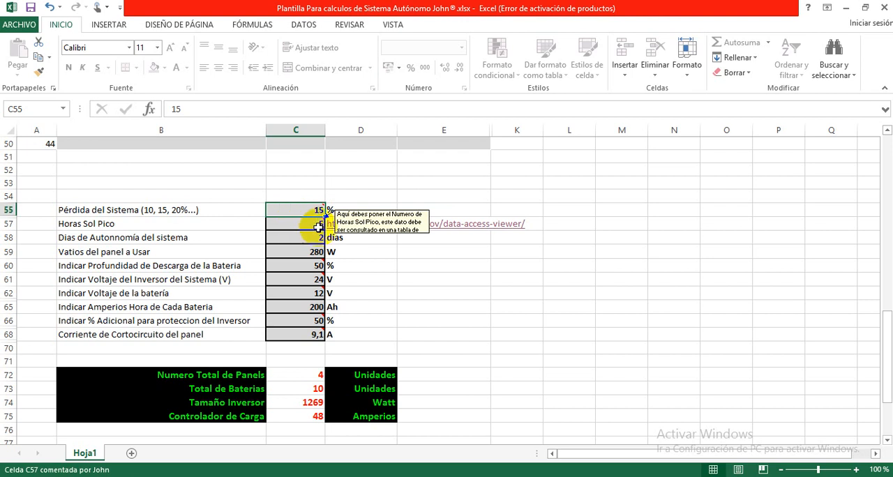
click(293, 220)
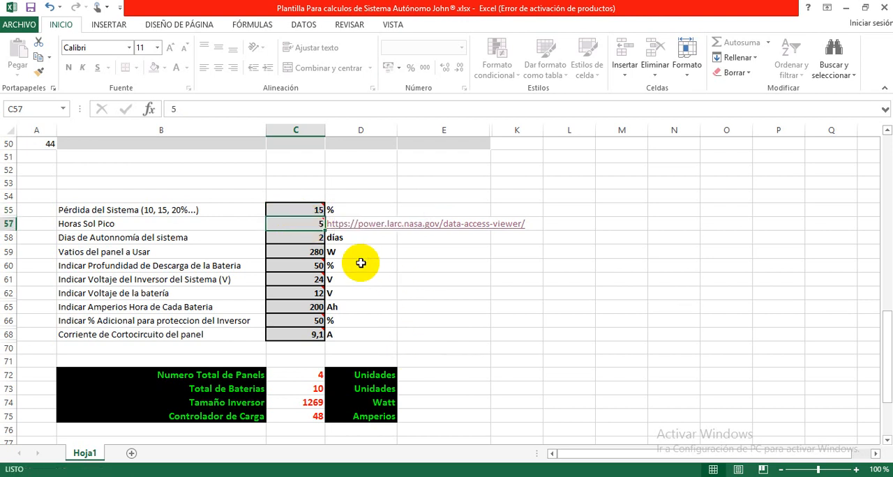
click(294, 209)
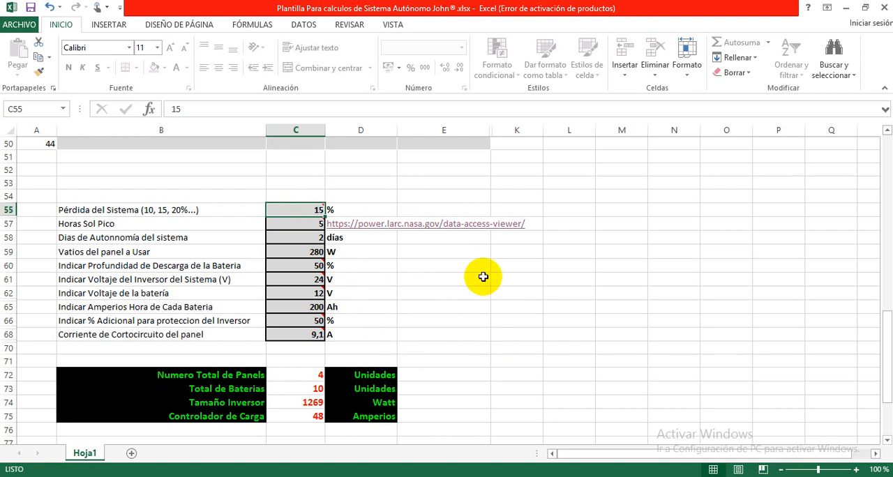
Step: Examine the Horas Sol Pico parameter and its value in the system parameters
key(Down)
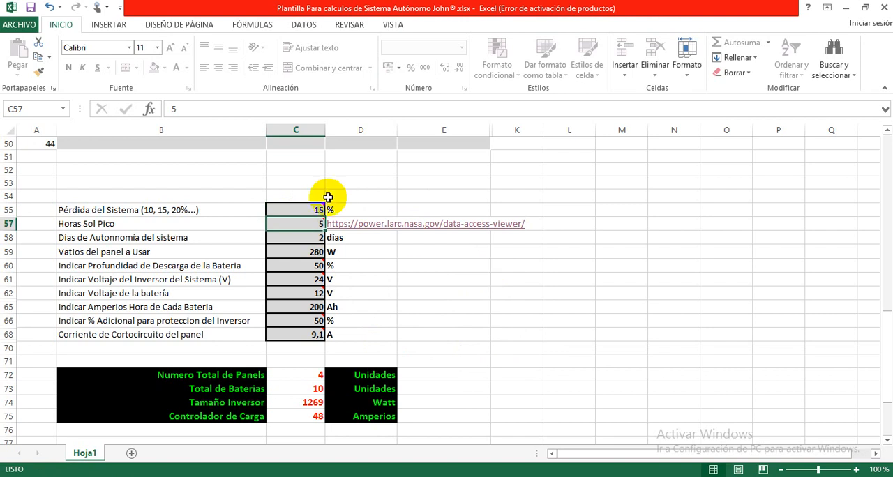
click(243, 222)
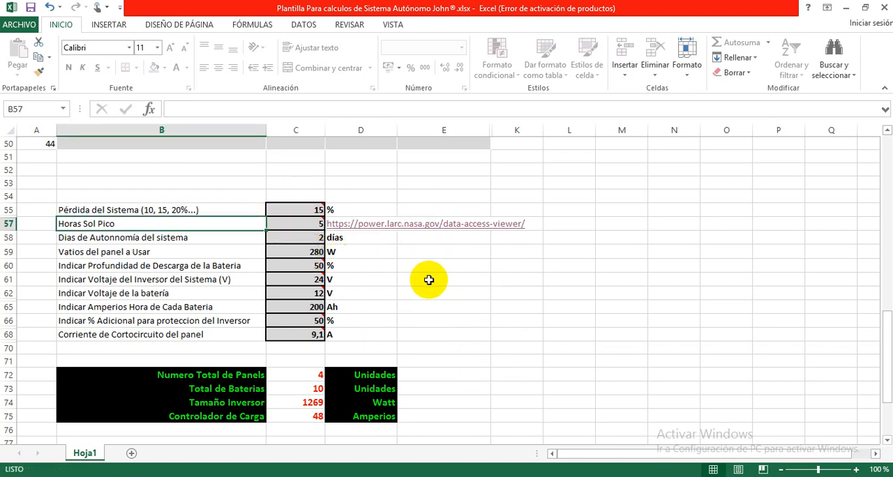
click(371, 253)
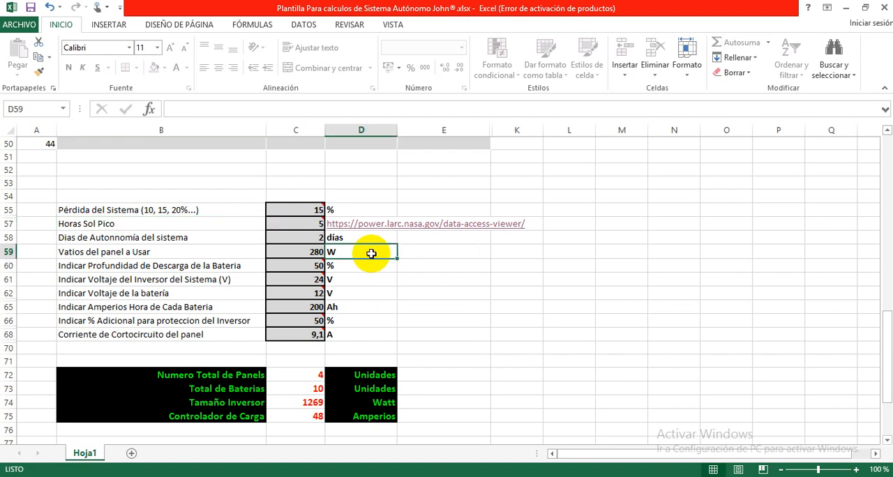
click(419, 253)
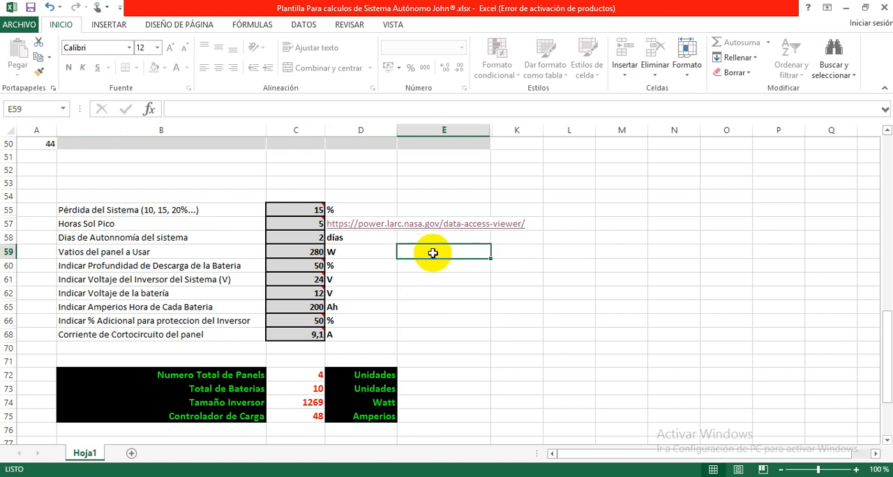
Step: Open the NASA data-access-viewer link beside Horas Sol Pico and dismiss the welcome screen and the Single Point Data Access panel
click(359, 228)
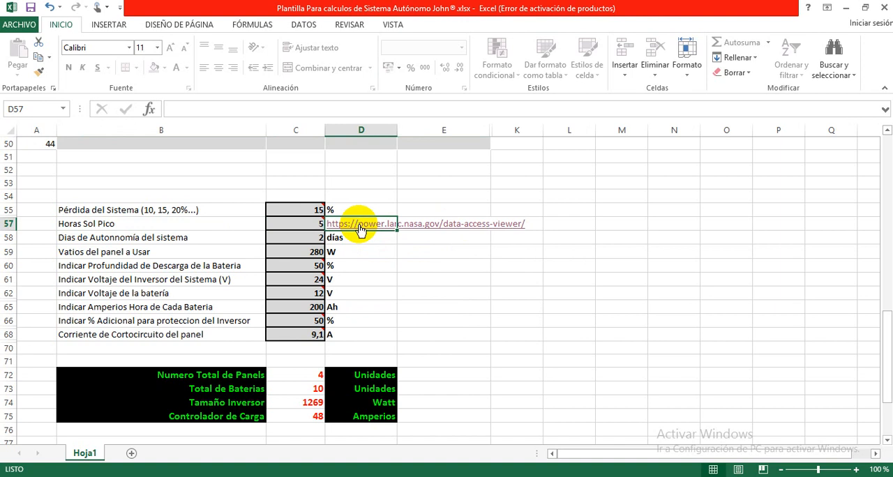
click(360, 228)
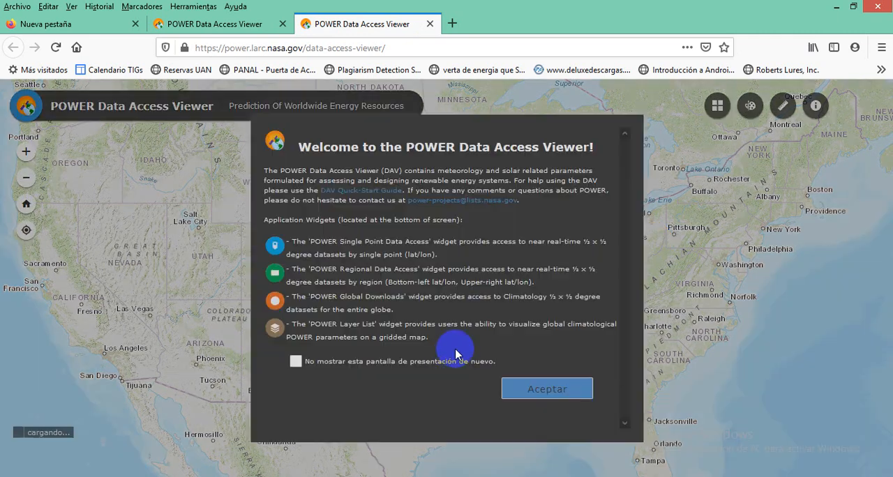
click(553, 393)
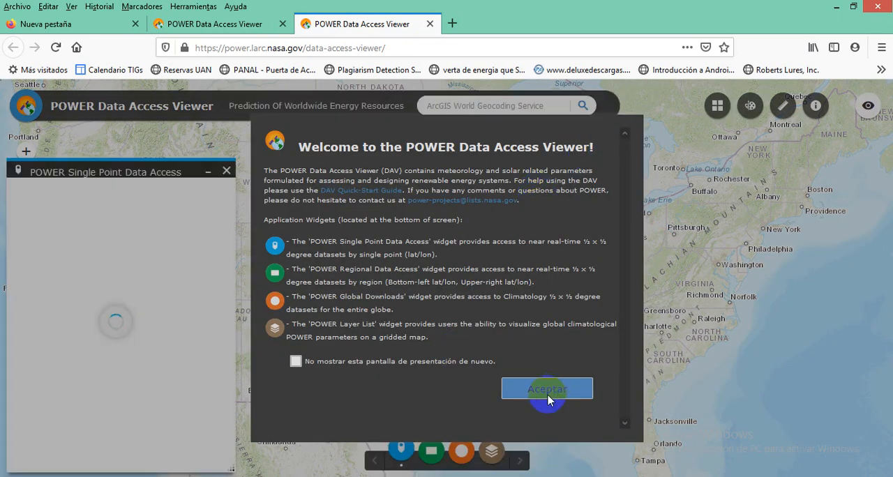
click(548, 396)
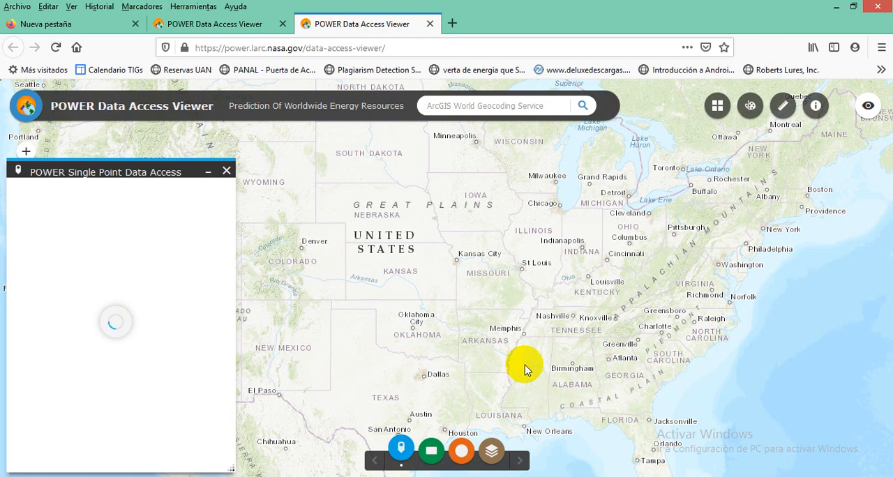
click(227, 172)
Step: Locate Cartagena, Colombia, on the POWER map and bring its streets around UCG9 into view
drag(531, 372, 435, 182)
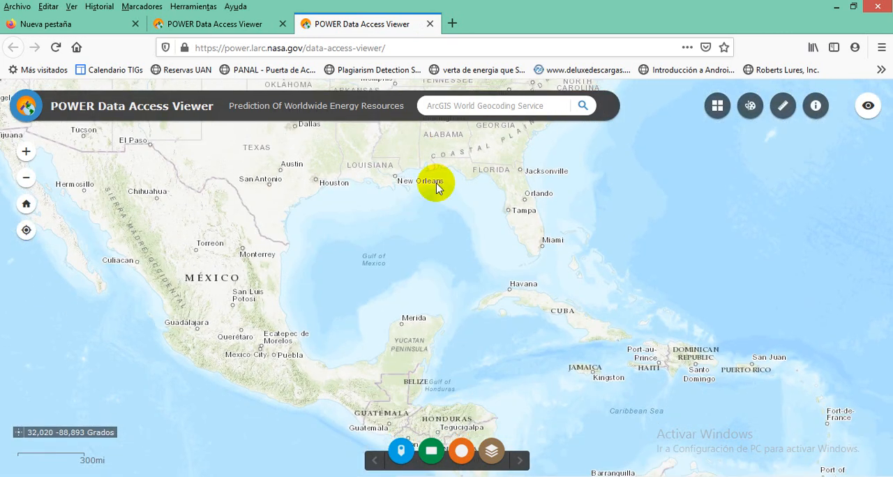
drag(610, 415, 391, 208)
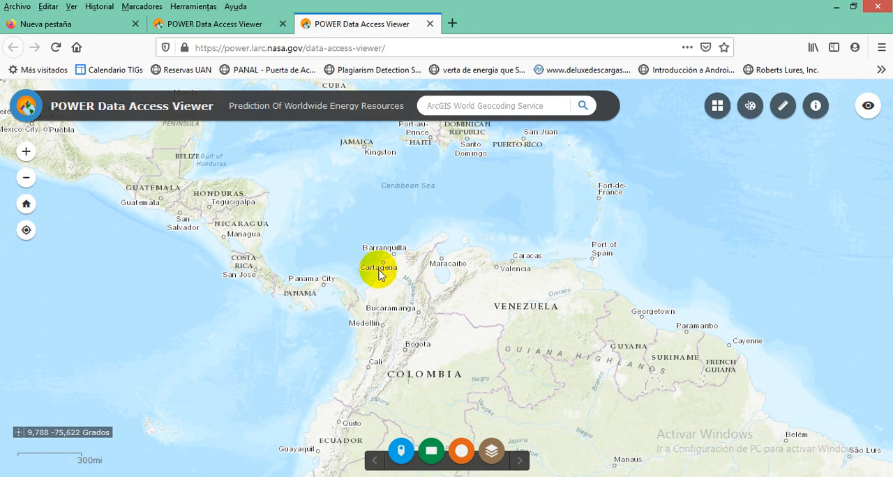
scroll(394, 272, up, 1)
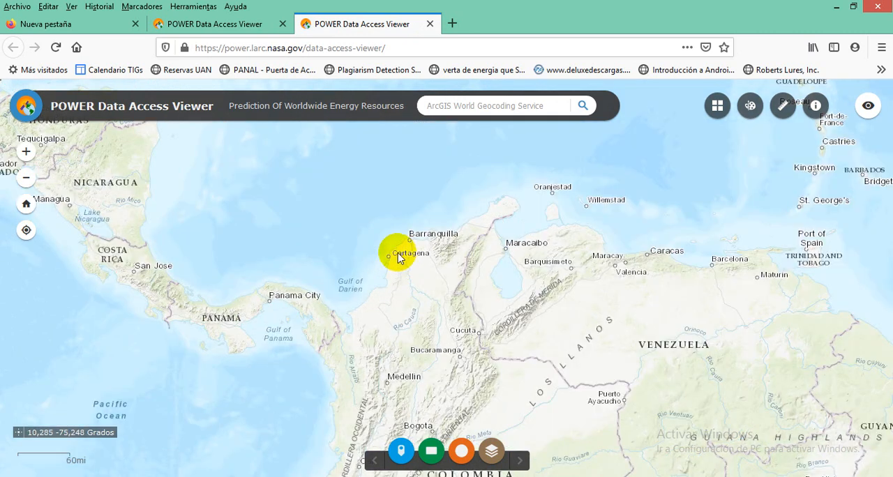
scroll(398, 254, up, 1)
scroll(395, 253, up, 1)
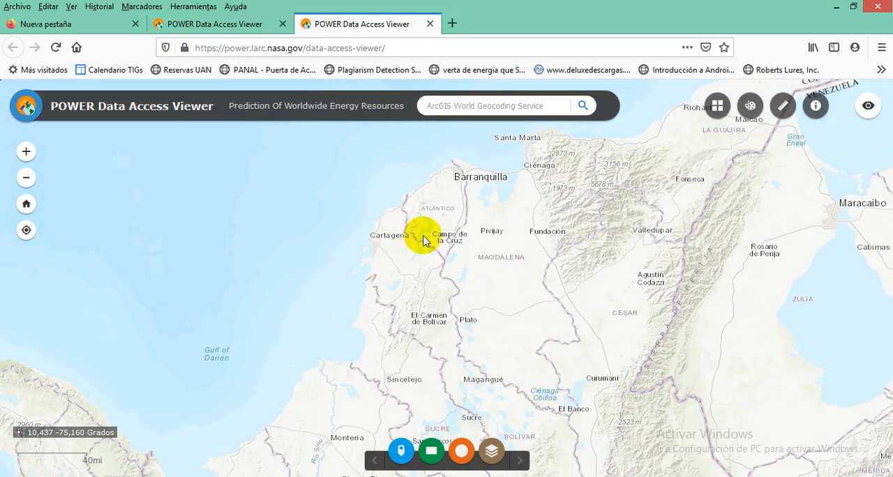
scroll(438, 252, up, 1)
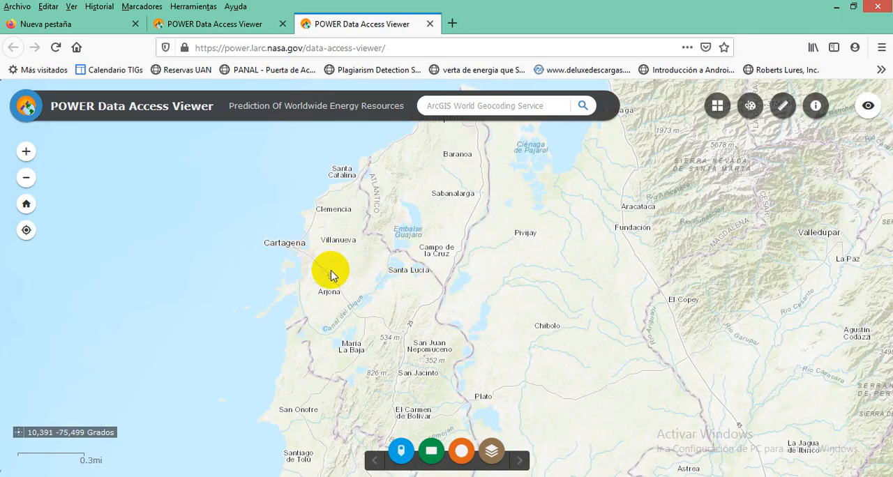
scroll(331, 269, up, 6)
drag(304, 253, 608, 359)
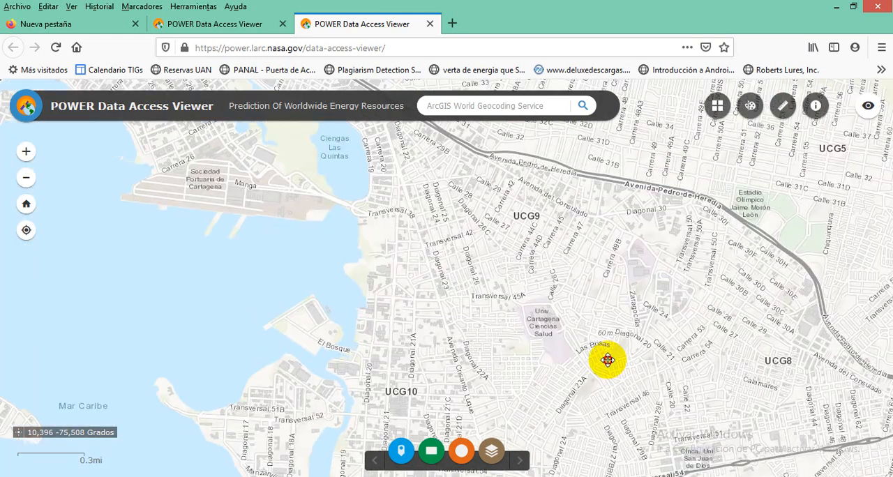
drag(565, 261, 454, 295)
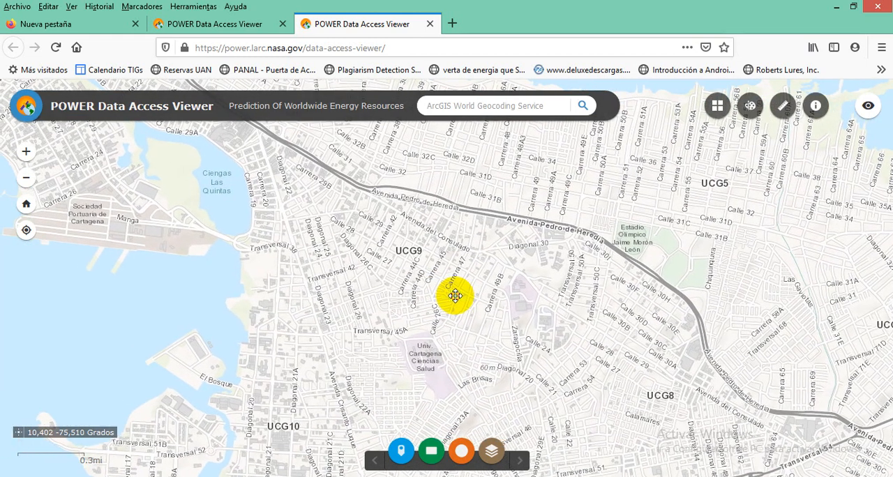
Step: Open the POWER Layer List and set the insolation layer's opacity to 0%
click(492, 455)
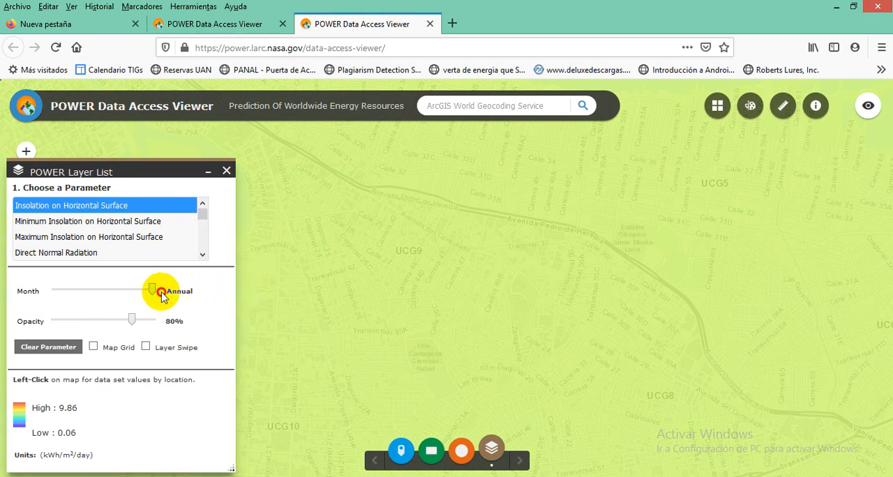
drag(132, 321, 53, 321)
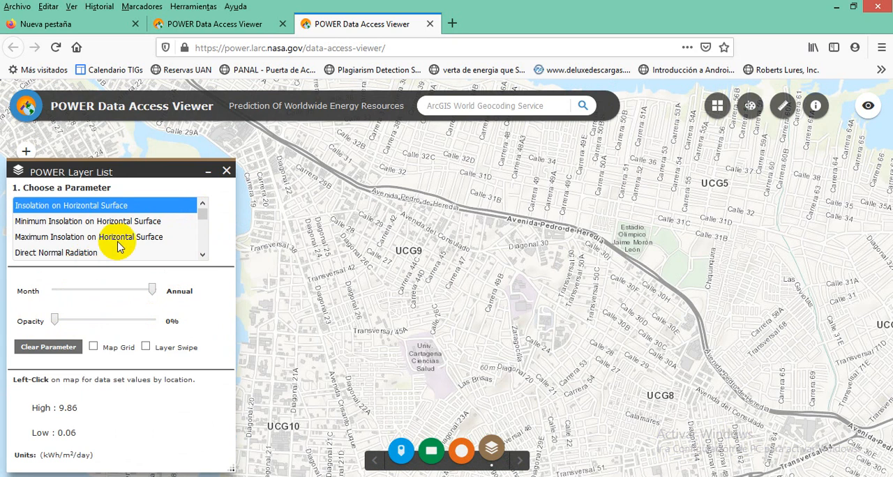
Step: Choose Minimum Latitude Tilt Radiation as the map parameter and read its climatology average at a point near UCG9 in Cartagena
click(203, 201)
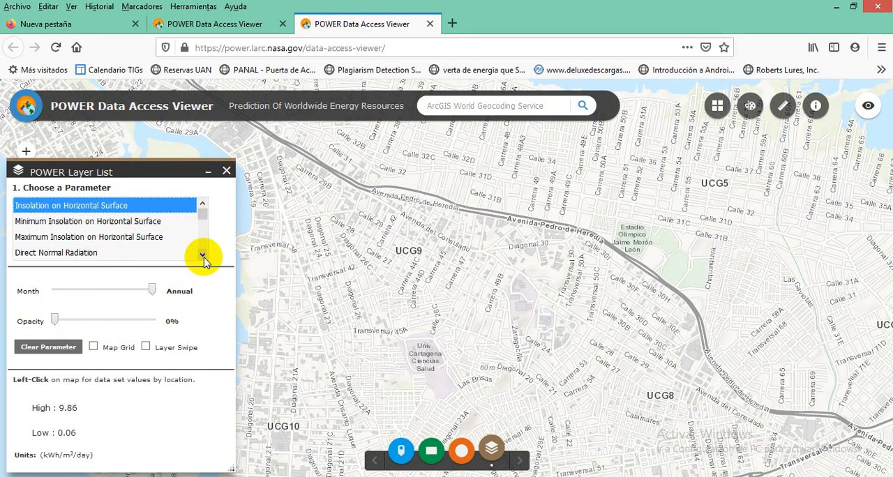
click(202, 255)
click(203, 256)
click(203, 256)
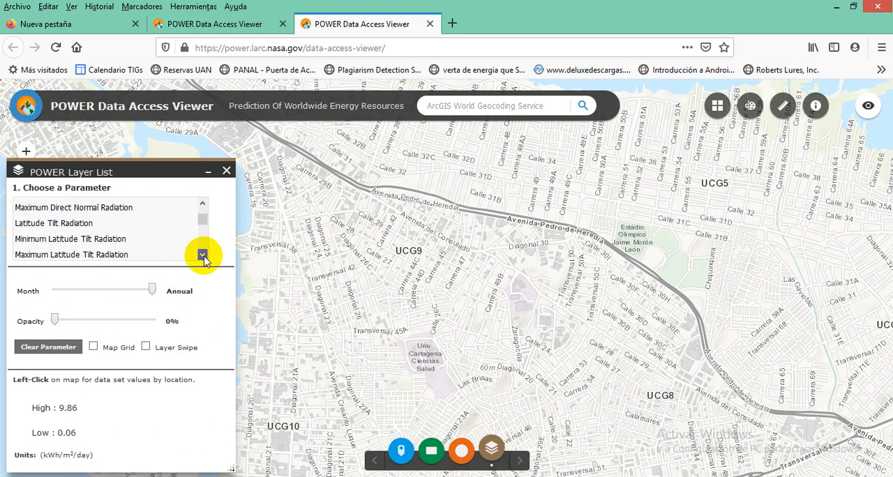
click(203, 256)
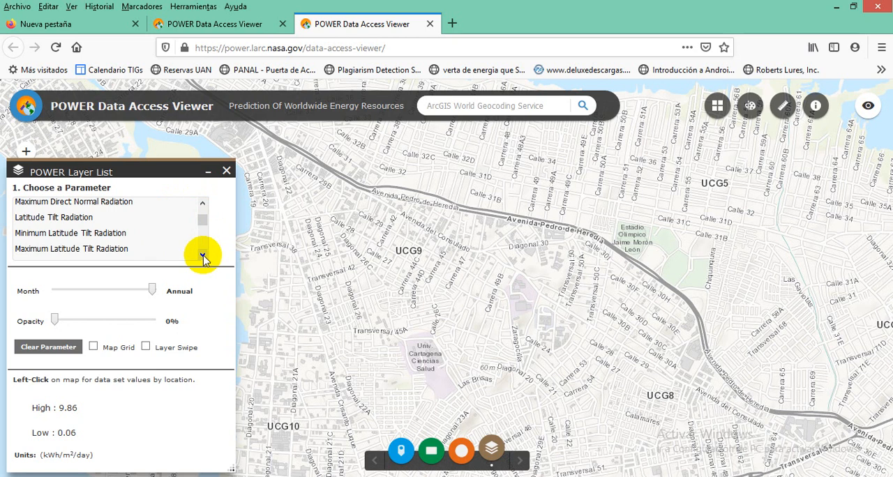
click(95, 237)
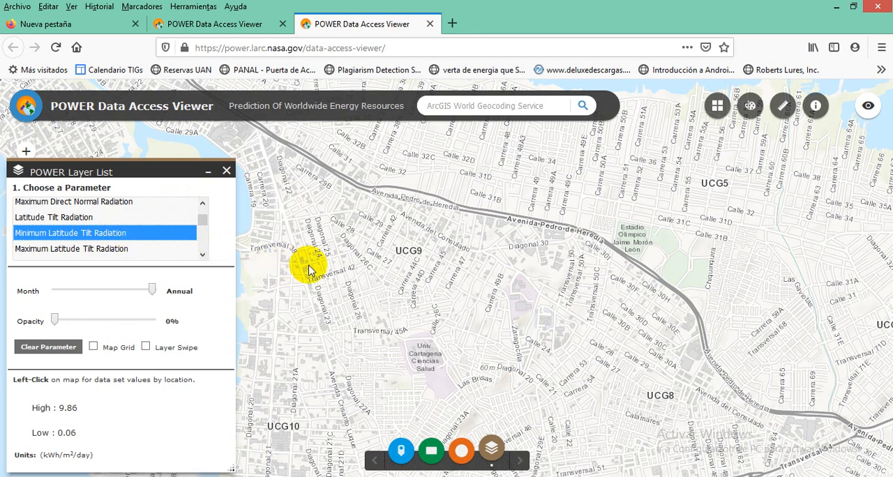
click(340, 276)
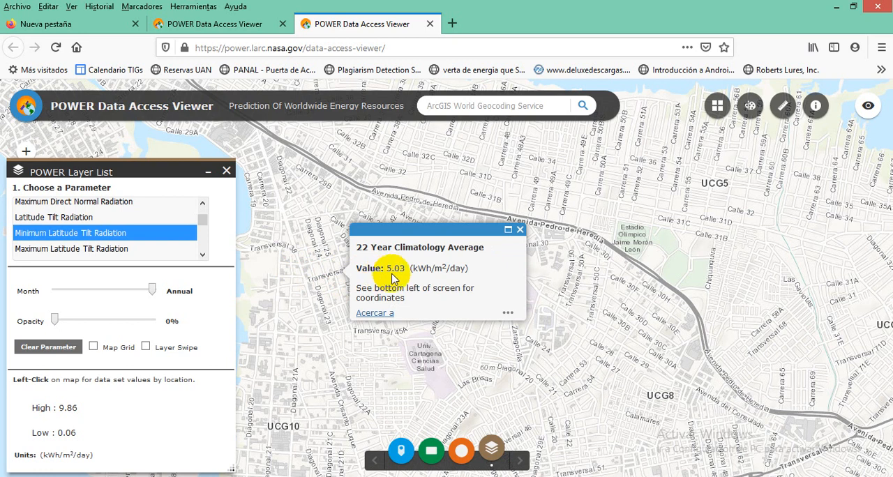
double_click(387, 268)
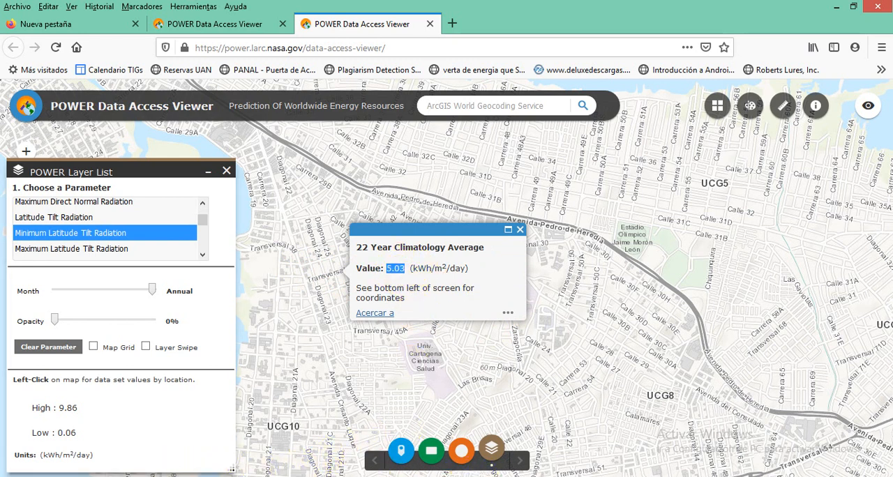
Step: Switch to the Excel sizing template and set Horas Sol Pico to 5,03
key(alt+Tab)
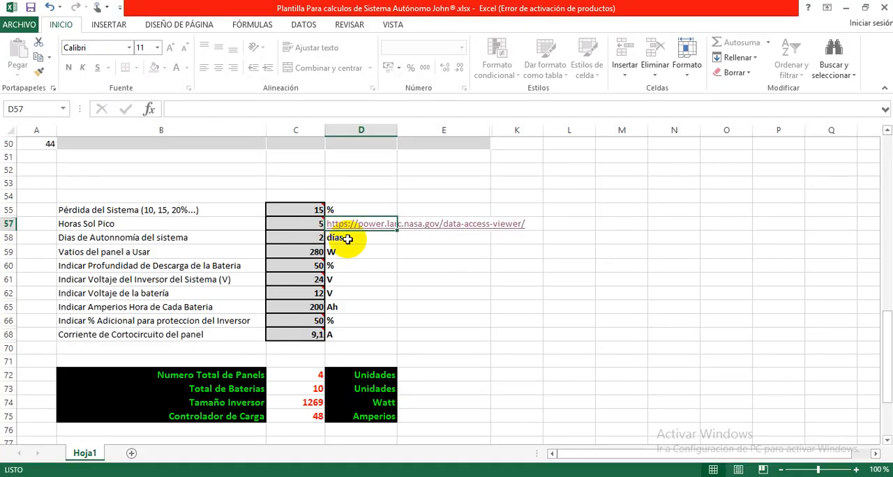
click(303, 224)
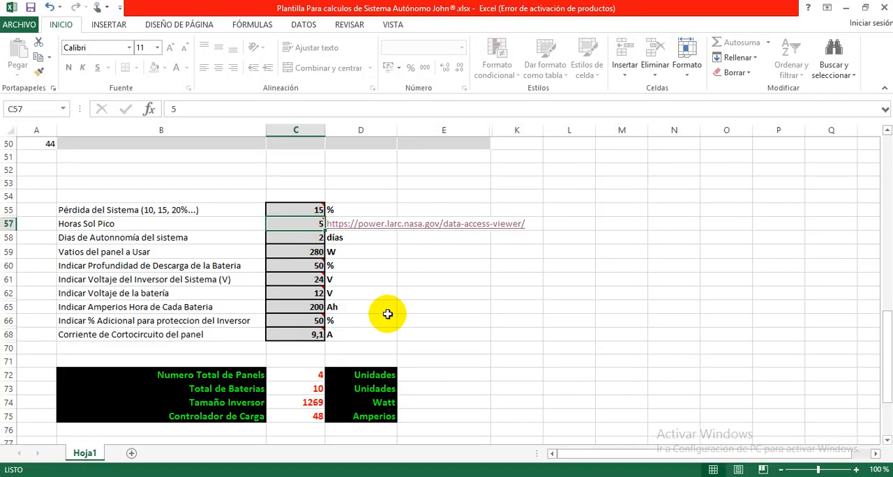
text(5)
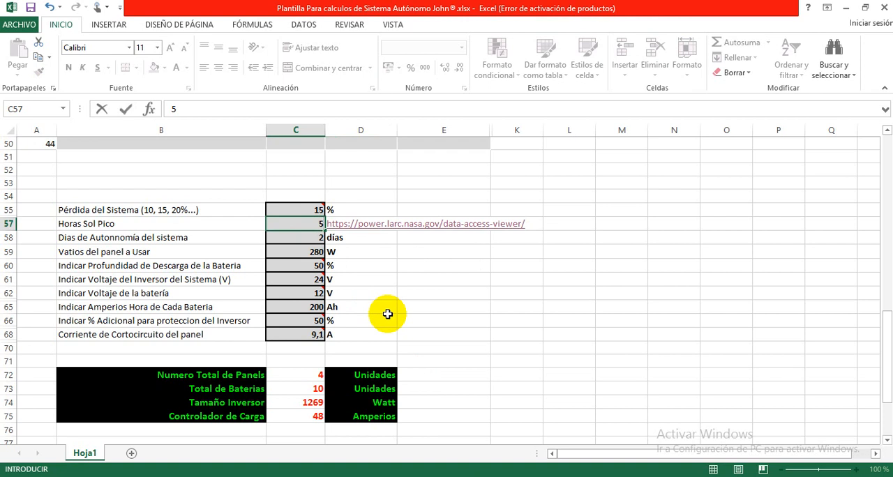
text(,03)
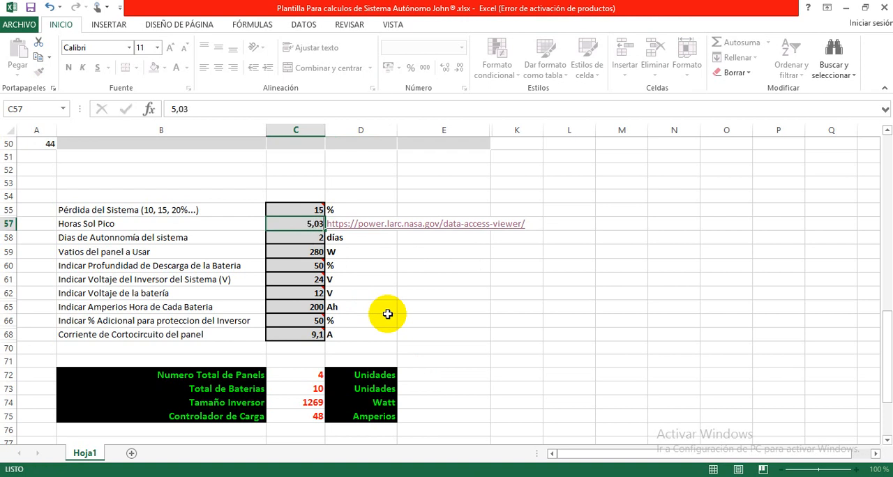
key(Return)
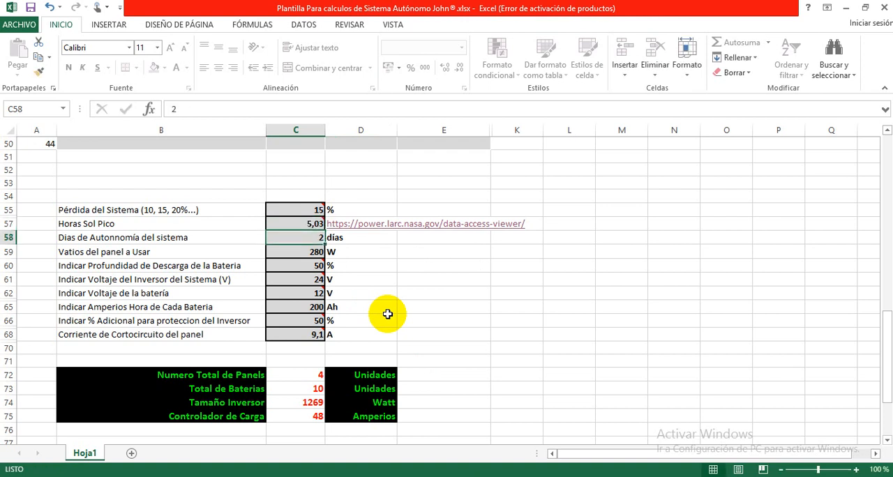
Step: Try entering Horas Sol Pico as 5.03 with a decimal point, and check the total panels and charge controller results
click(305, 224)
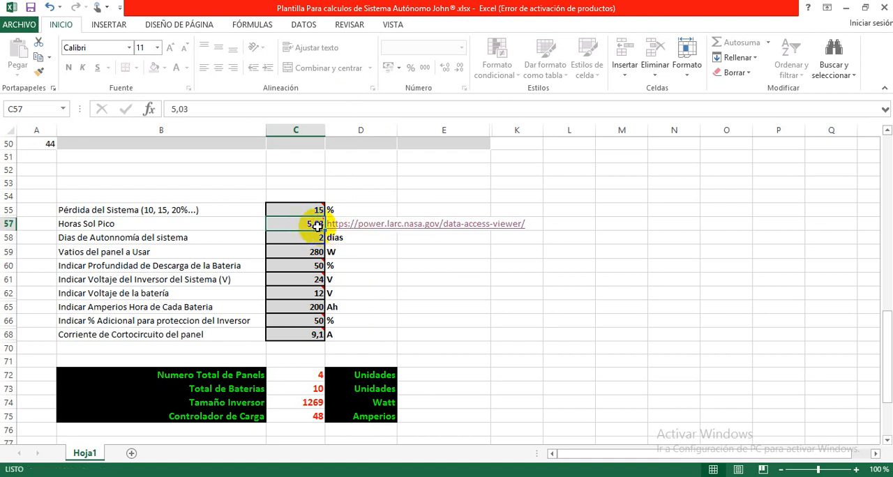
mouse_move(314, 223)
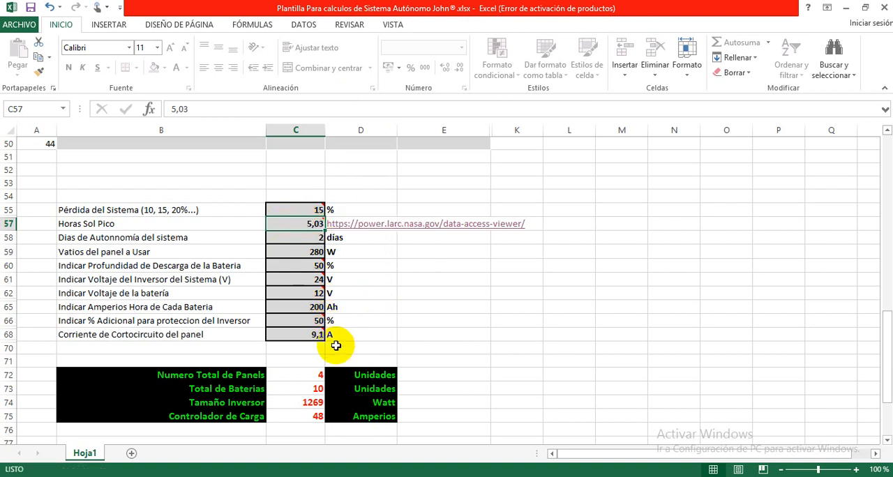
text(5.03)
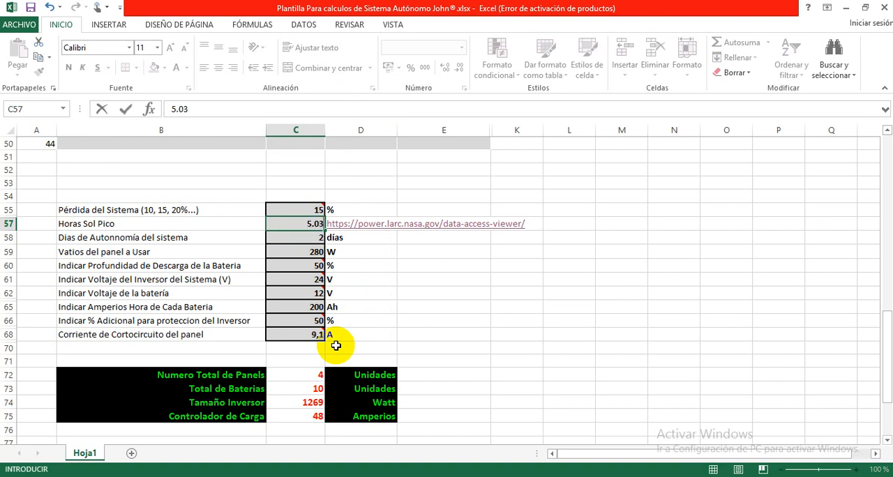
key(Return)
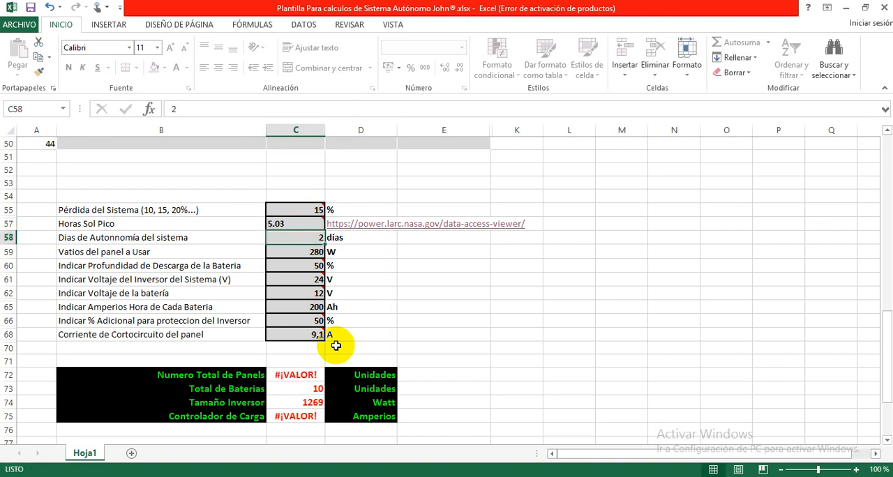
click(297, 375)
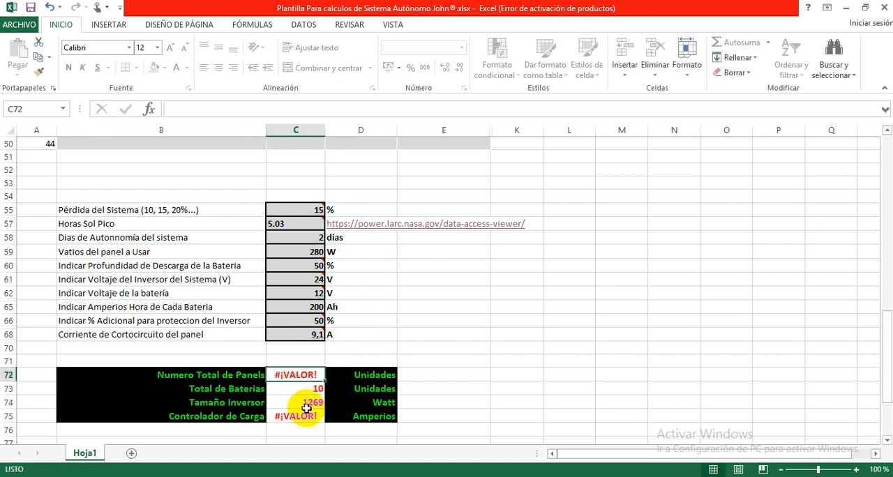
click(301, 414)
Step: Re-enter Horas Sol Pico as 5,03 with a decimal comma
click(295, 224)
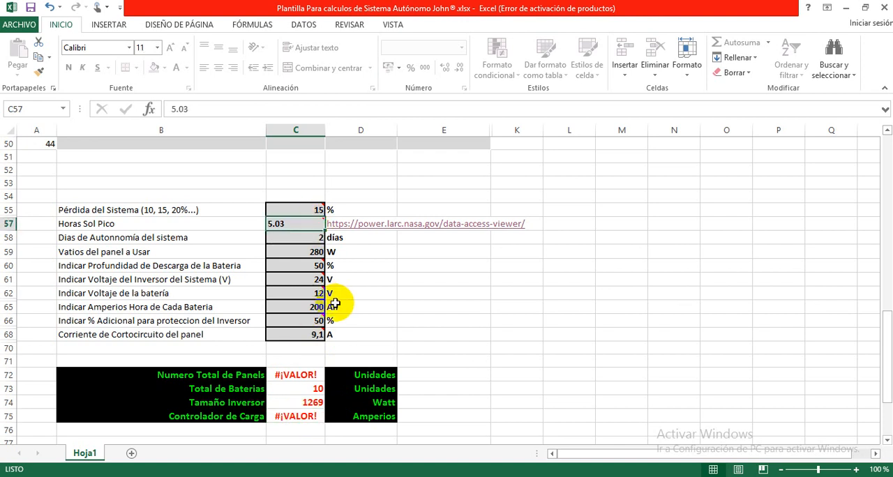
text(5)
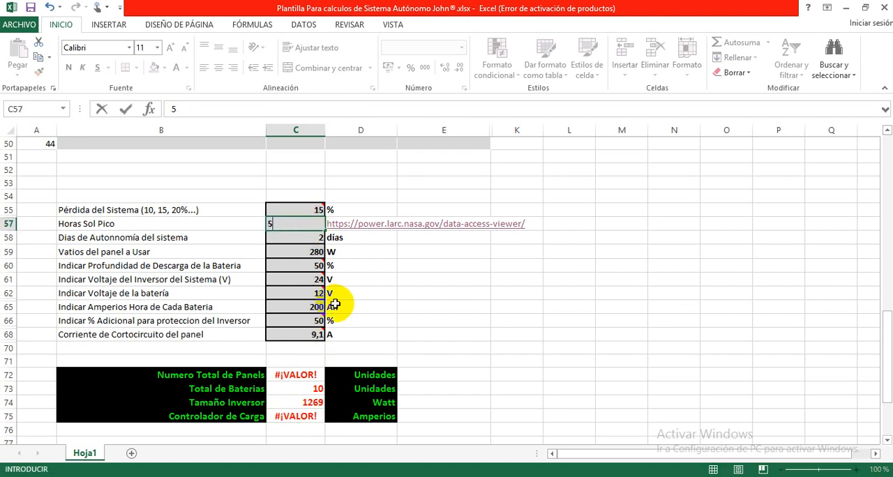
text(,03)
key(Return)
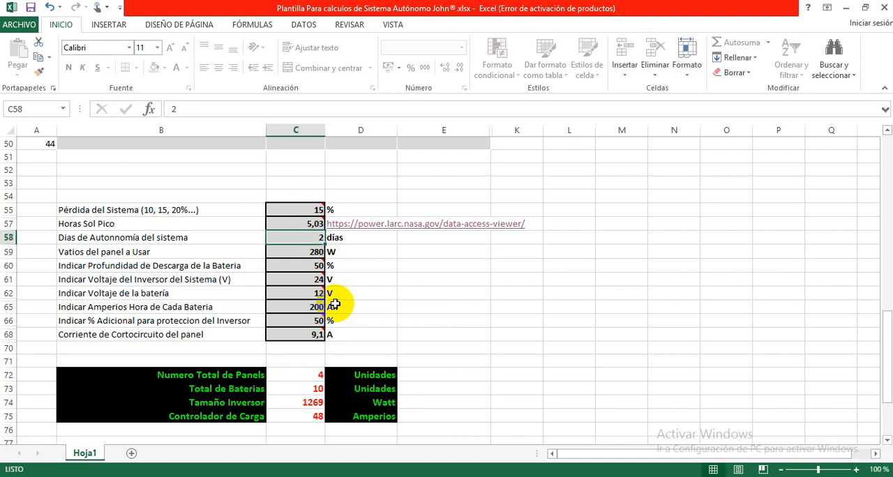
Step: Set the system's days of autonomy to 1,5 in the system parameters
click(210, 238)
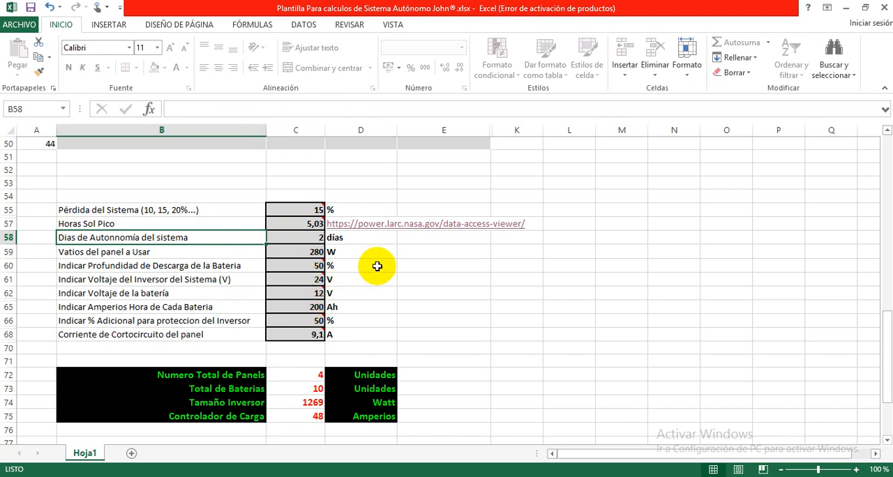
click(317, 238)
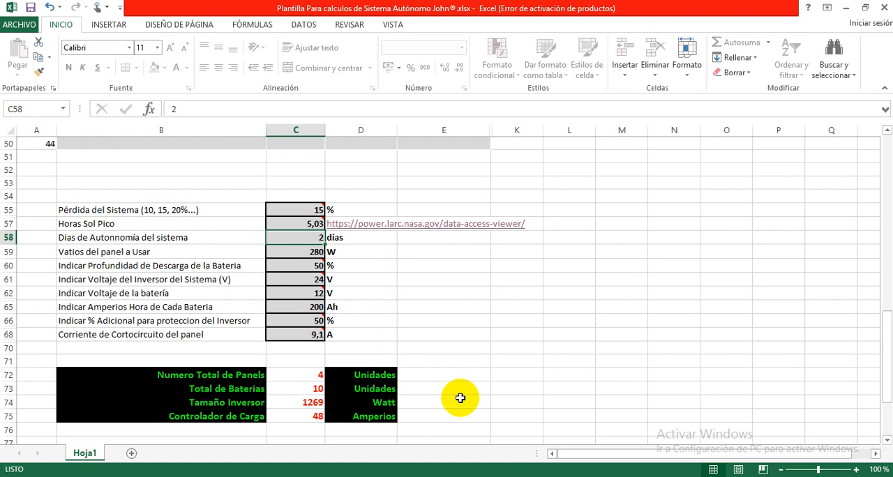
text(1,5)
key(Return)
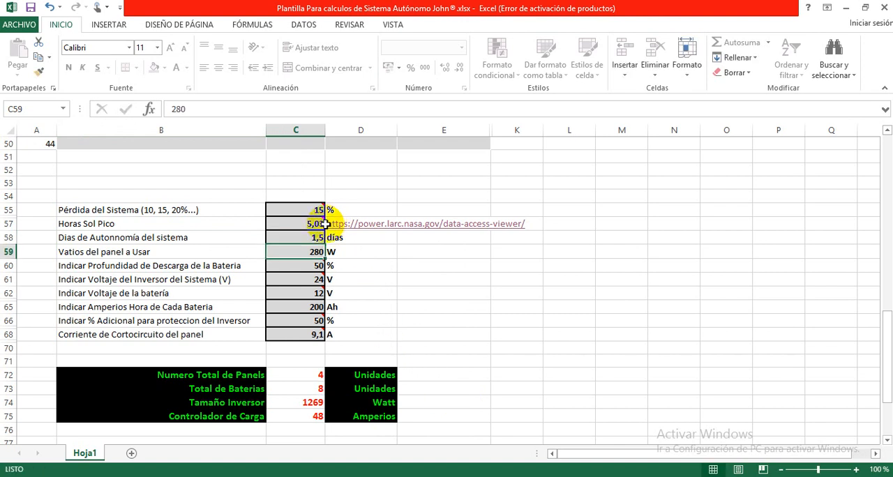
Step: Try 3 days of autonomy for the system to compare the battery total
click(317, 236)
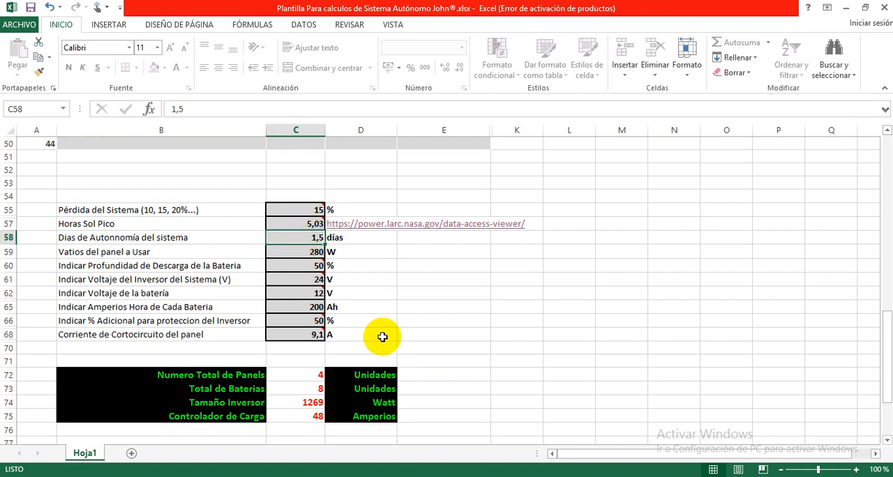
text(3)
key(Return)
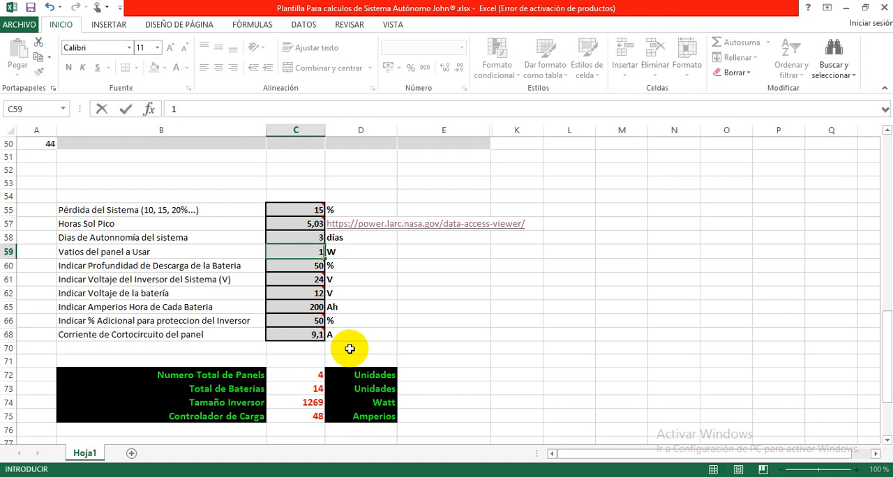
Step: Restore the system's days of autonomy to 1,5
key(Up)
text(1)
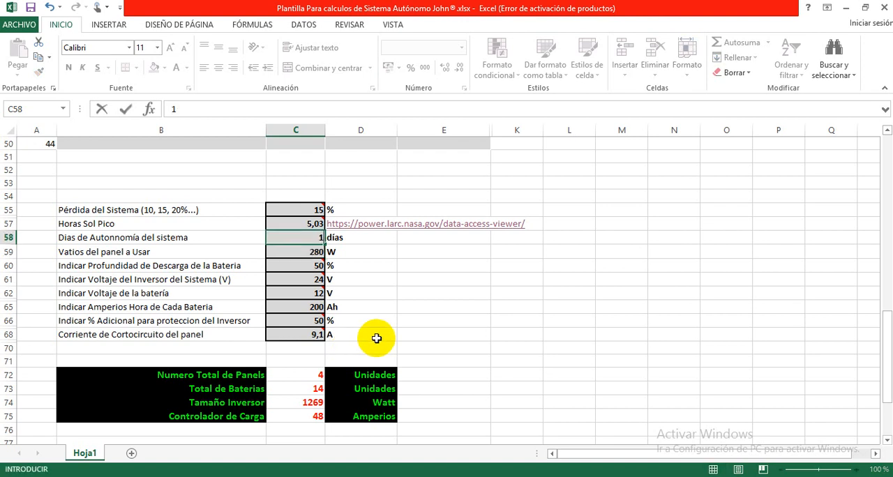
text(,5)
key(Return)
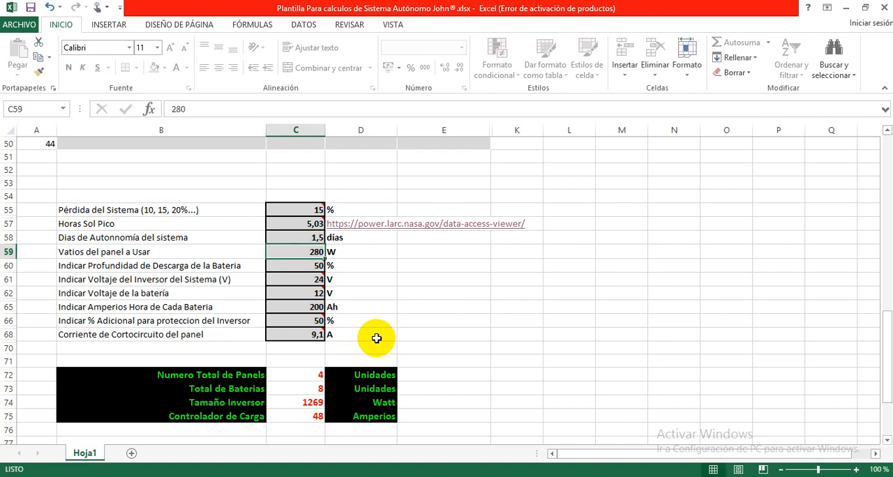
Step: Review the panel wattage parameter and set the battery's depth of discharge to 30 %
click(198, 249)
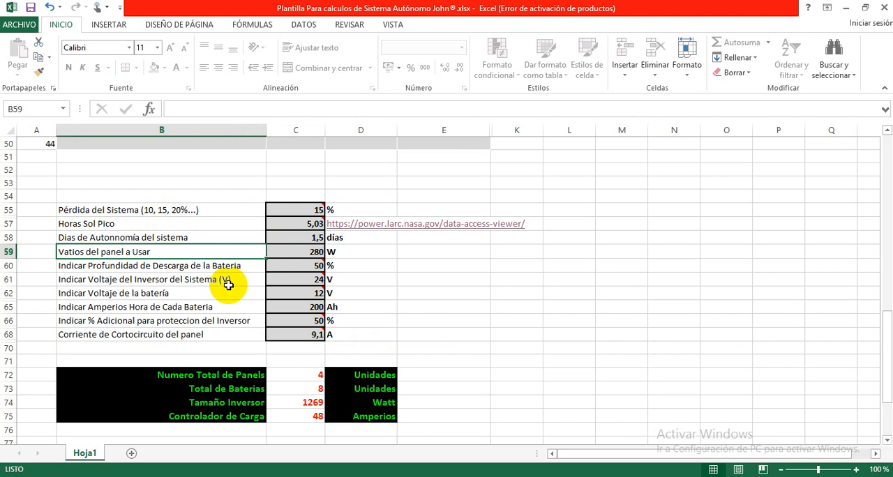
click(310, 253)
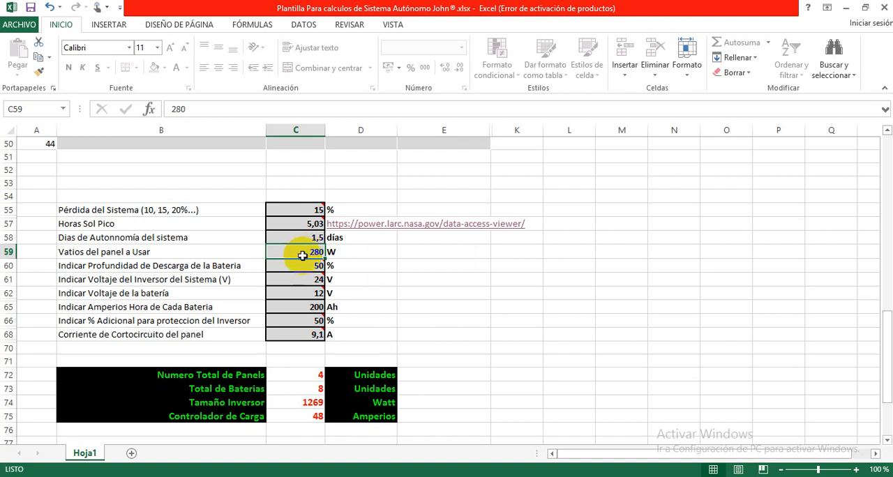
mouse_move(300, 267)
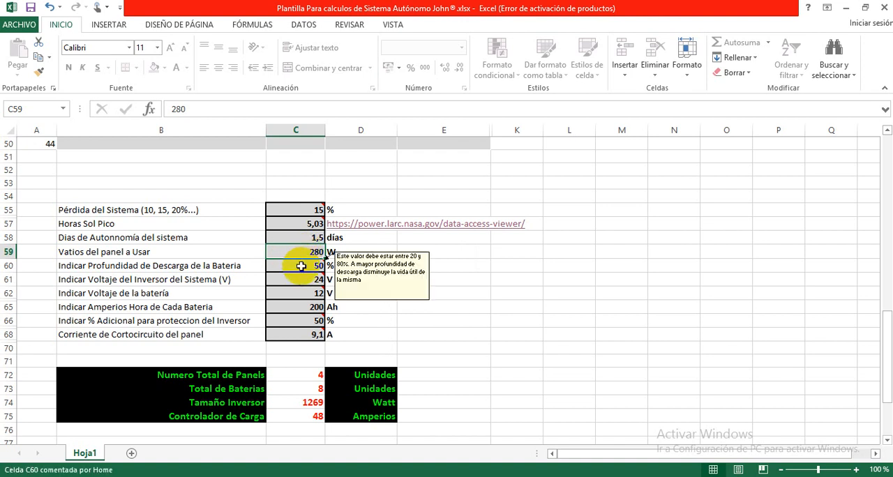
click(220, 266)
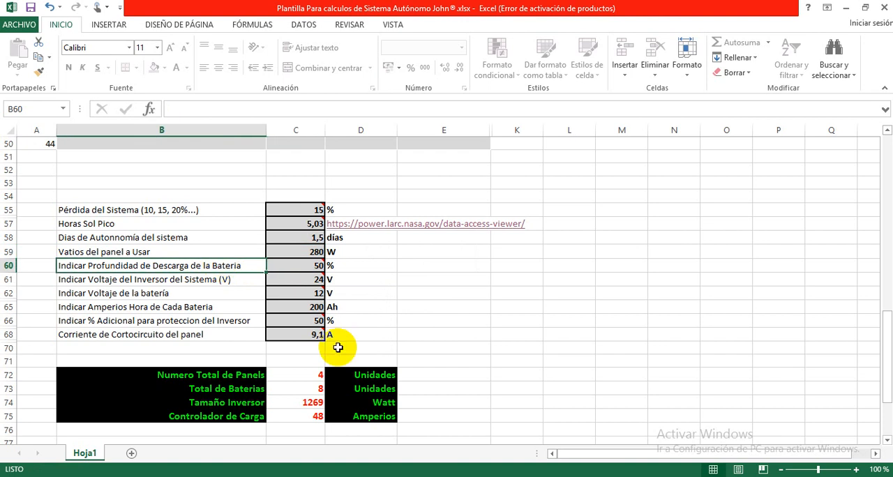
key(Right)
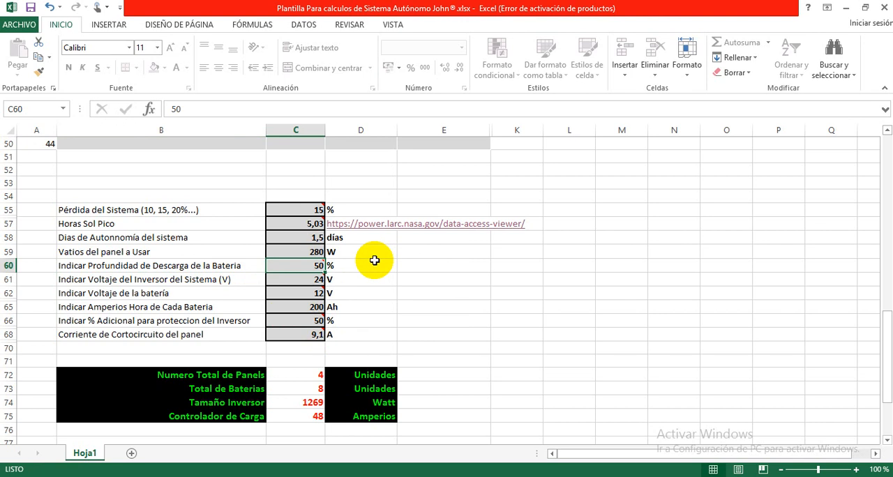
mouse_move(312, 266)
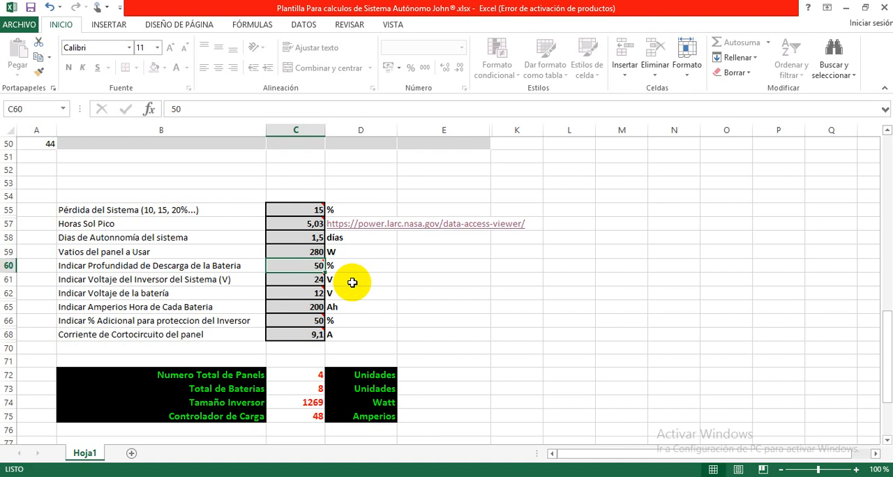
text(30)
key(Return)
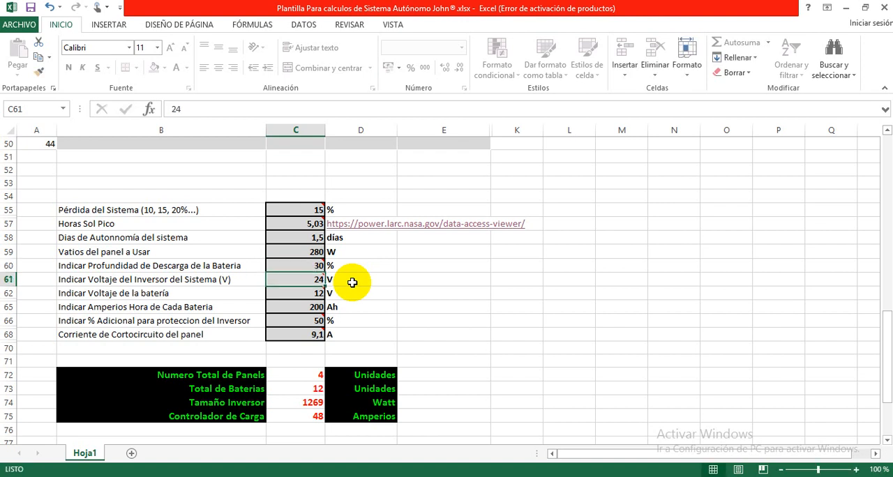
click(295, 264)
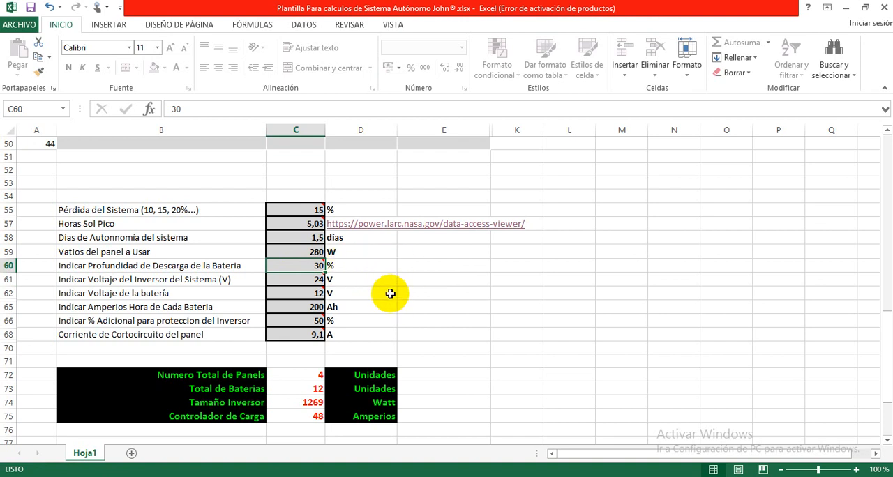
mouse_move(311, 266)
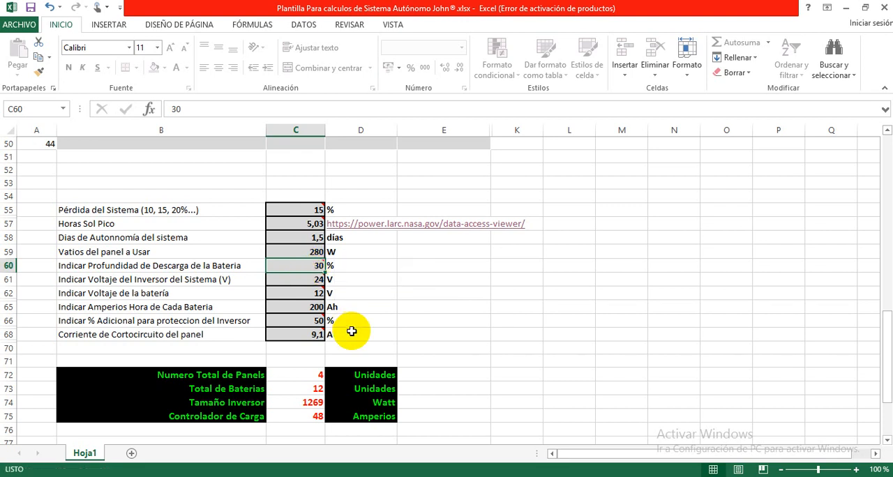
Step: Try a battery depth of discharge of 50 % and set it to 60 % in the system parameters
text(50)
key(Return)
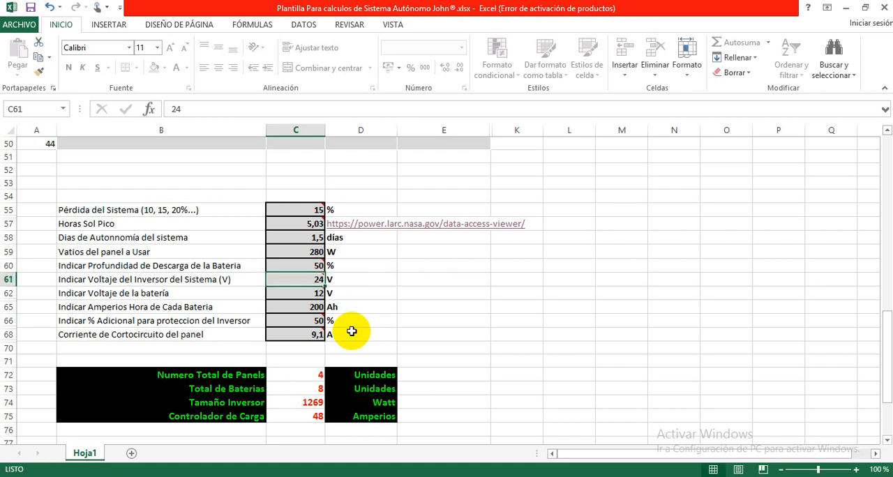
key(Up)
text(60)
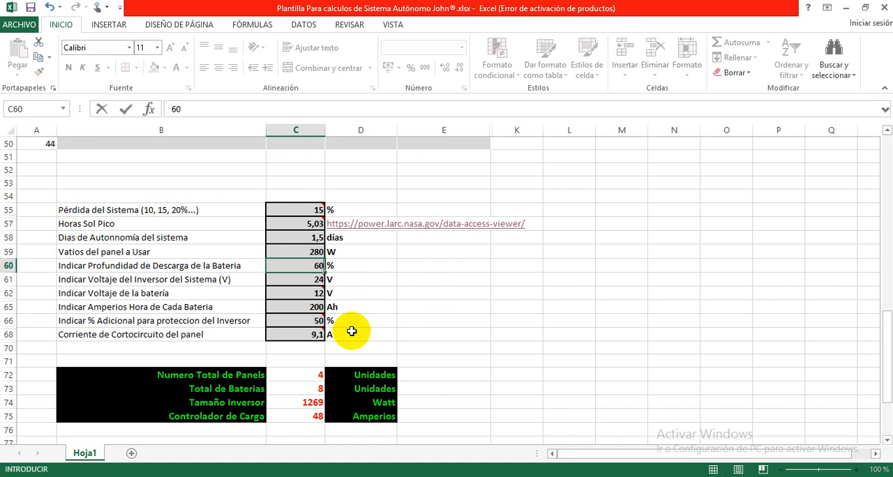
key(Return)
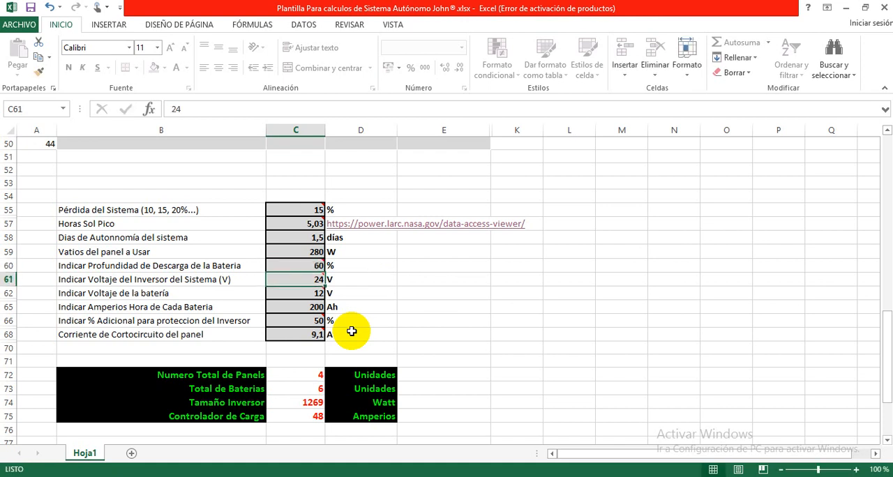
key(Up)
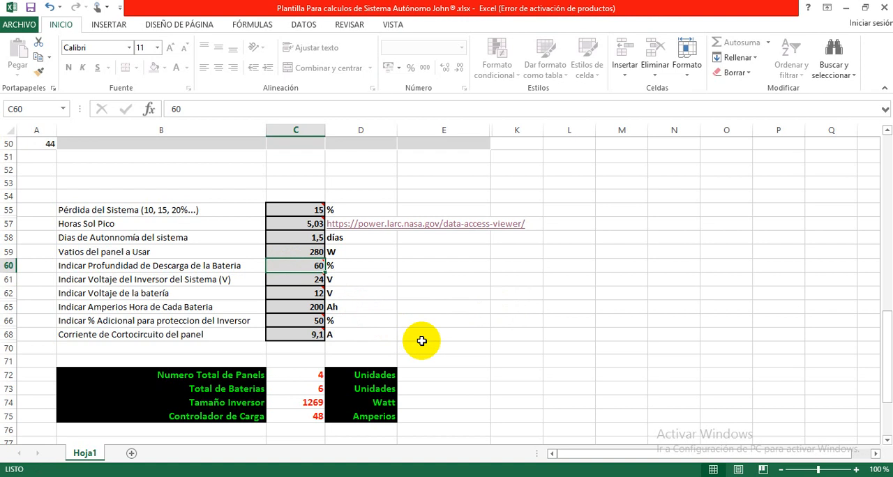
Step: Review the inverter voltage, battery voltage and amp-hours per battery in the system parameters
key(Down)
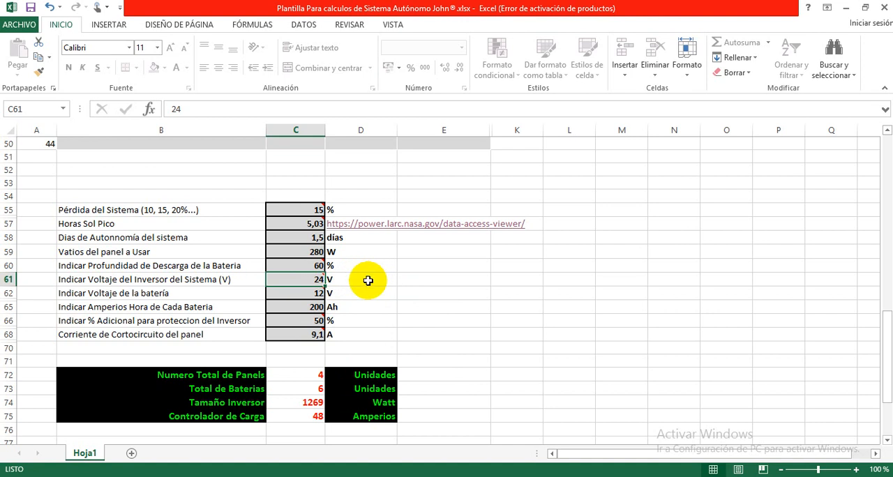
key(Down)
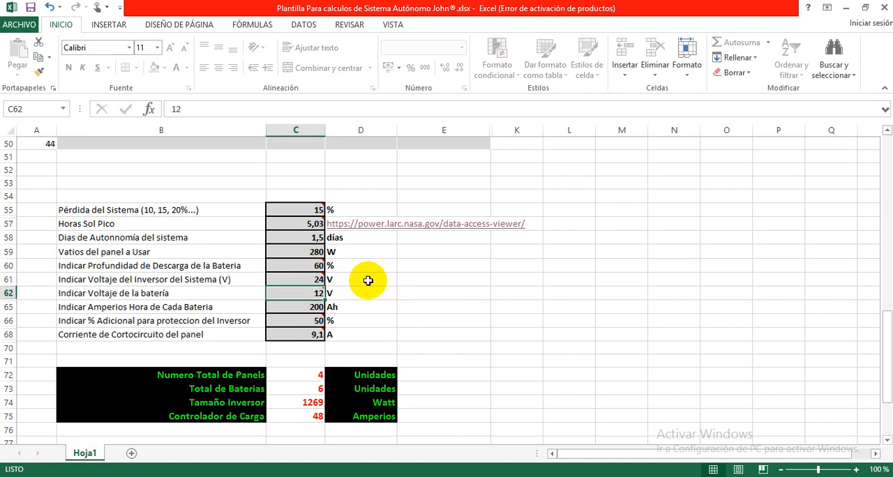
click(309, 305)
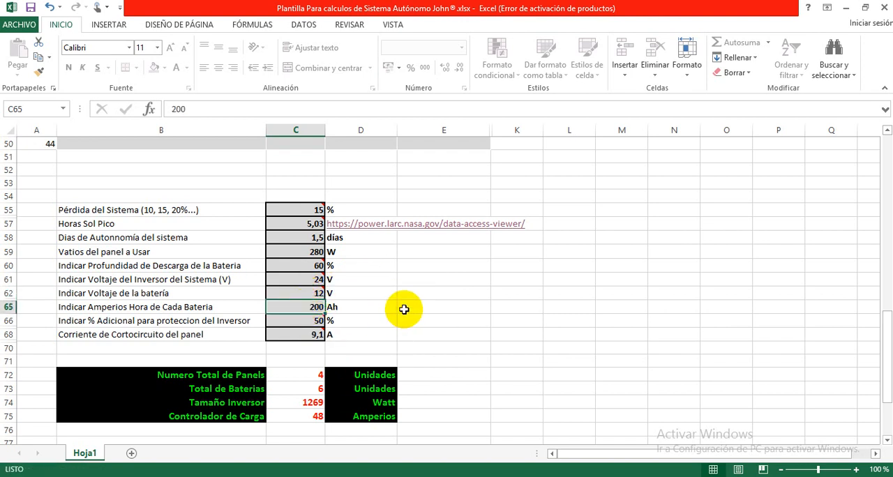
Step: Examine the additional inverter protection percentage and read the comment attached to its cell
click(304, 321)
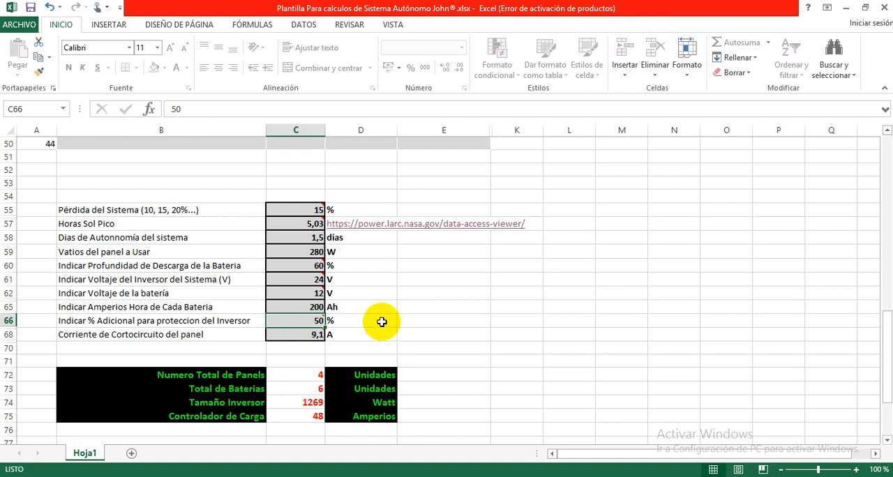
mouse_move(305, 321)
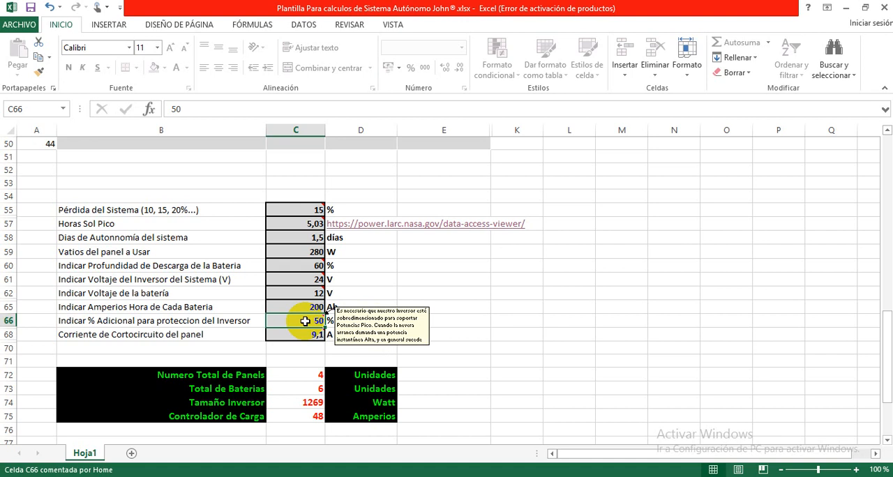
click(346, 323)
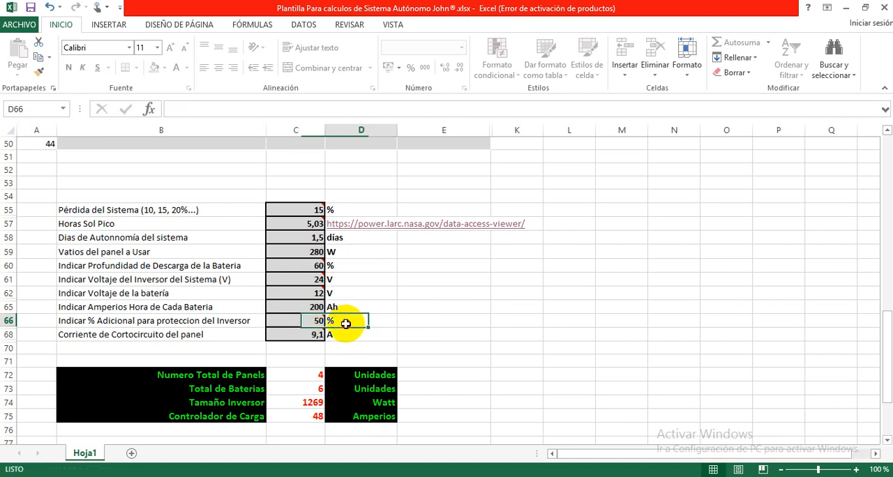
click(293, 323)
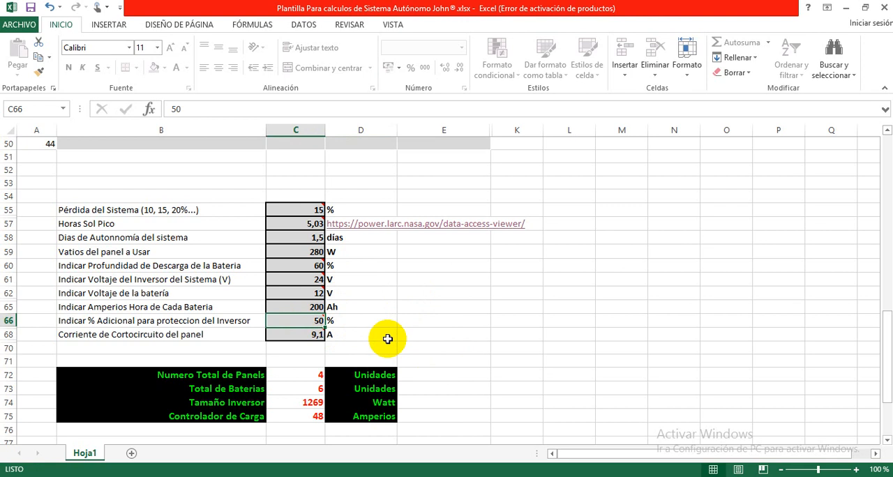
click(359, 335)
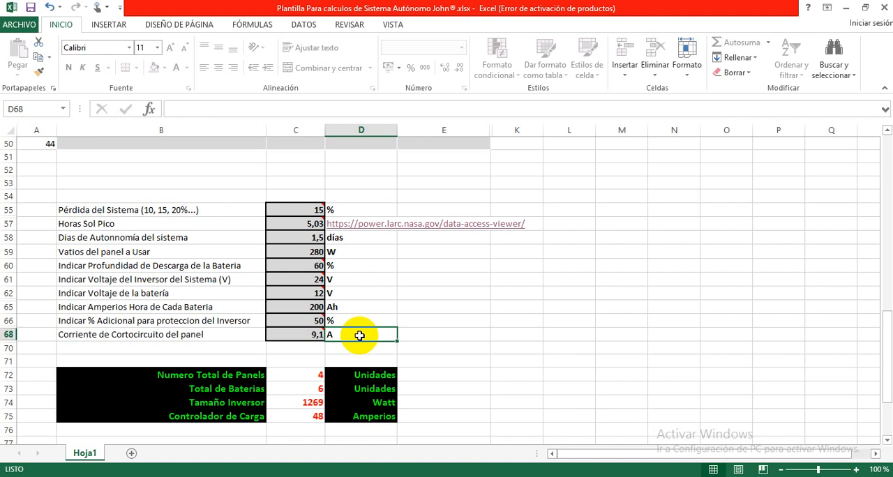
click(380, 323)
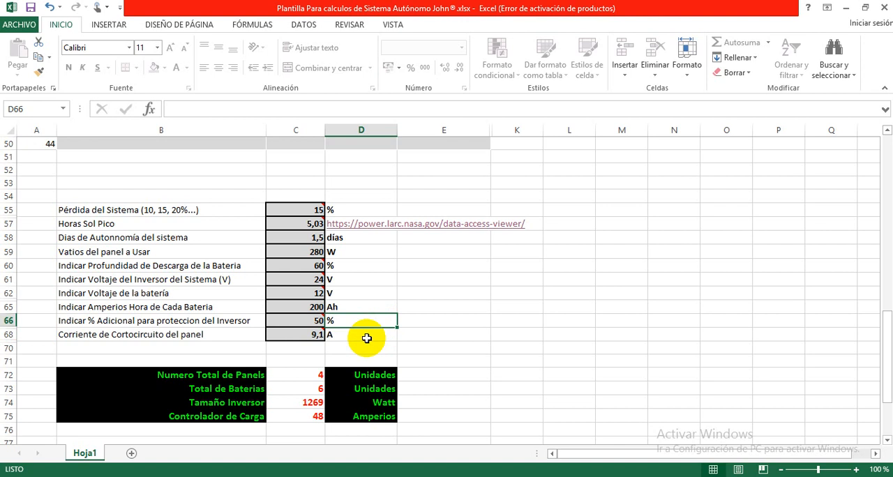
mouse_move(304, 322)
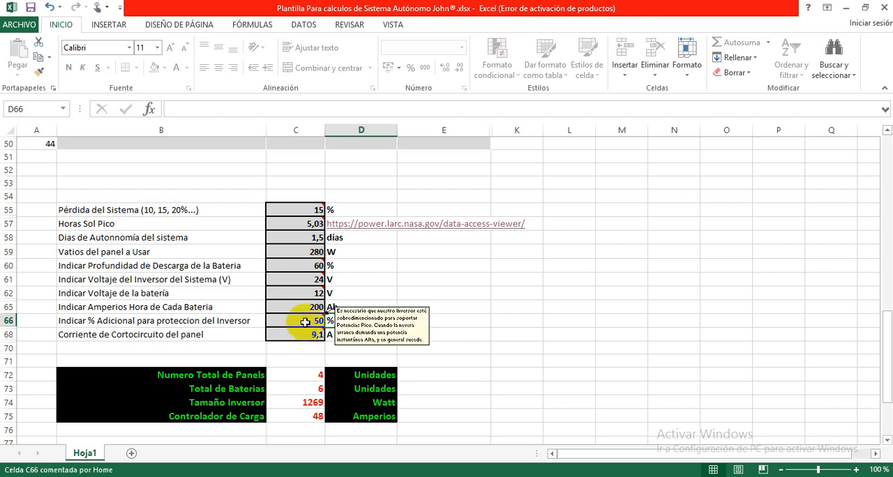
click(304, 322)
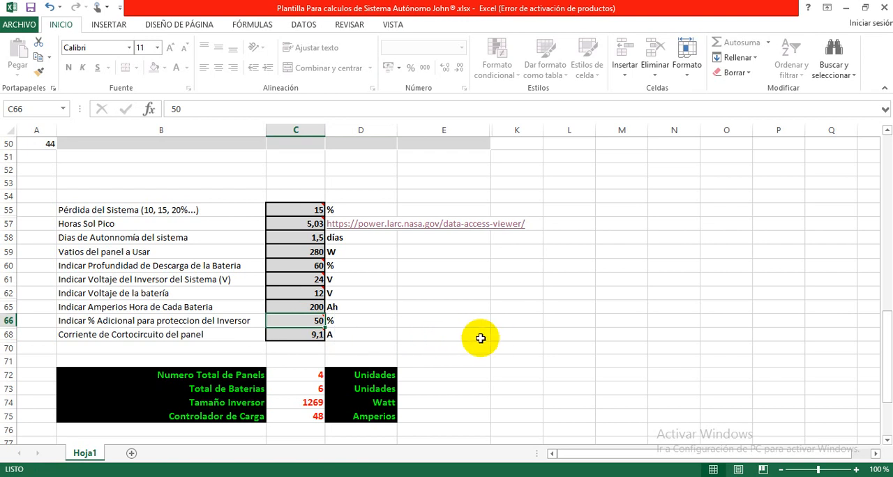
Step: Examine the panel's short-circuit current parameter and its unit alongside the sizing results
scroll(481, 339, down, 1)
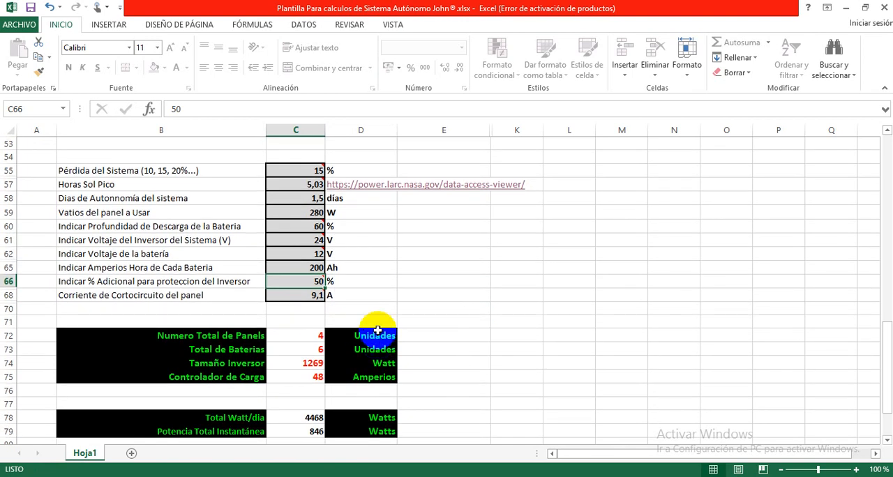
click(217, 295)
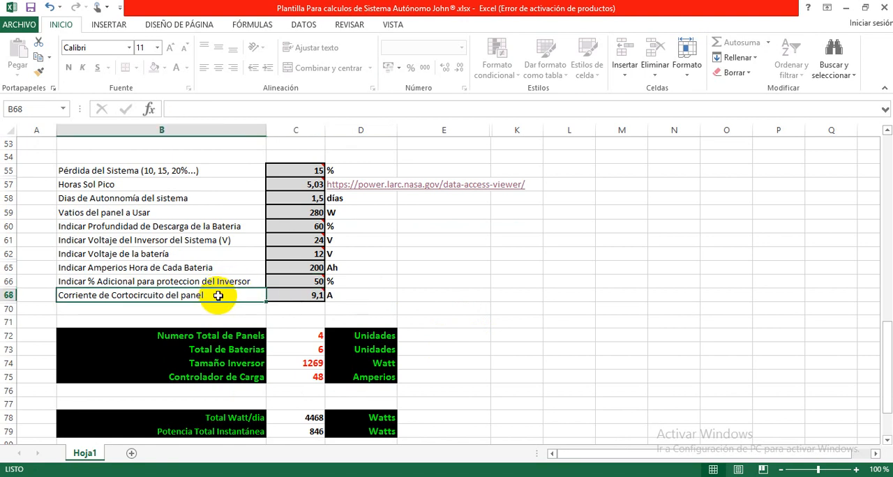
click(295, 293)
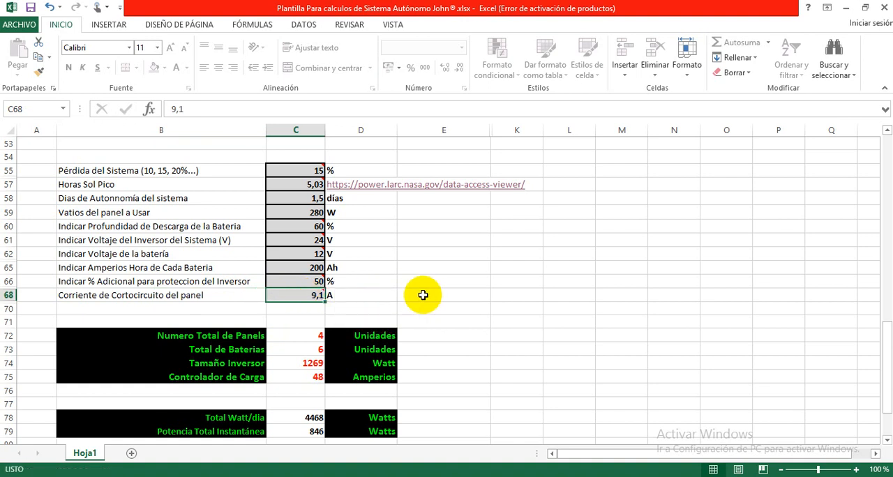
click(372, 297)
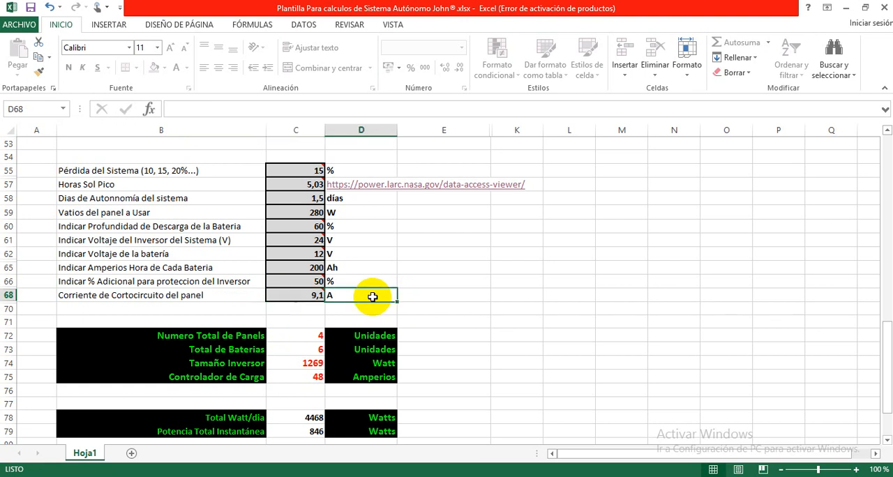
click(287, 298)
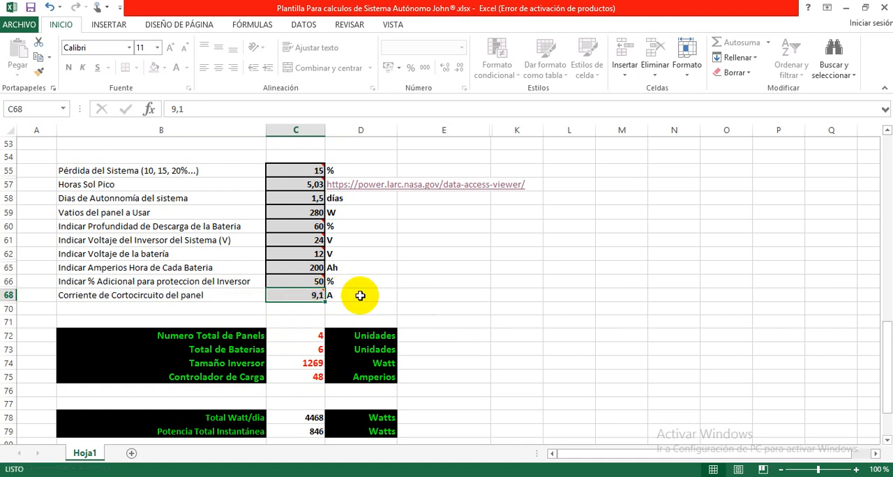
scroll(360, 296, down, 2)
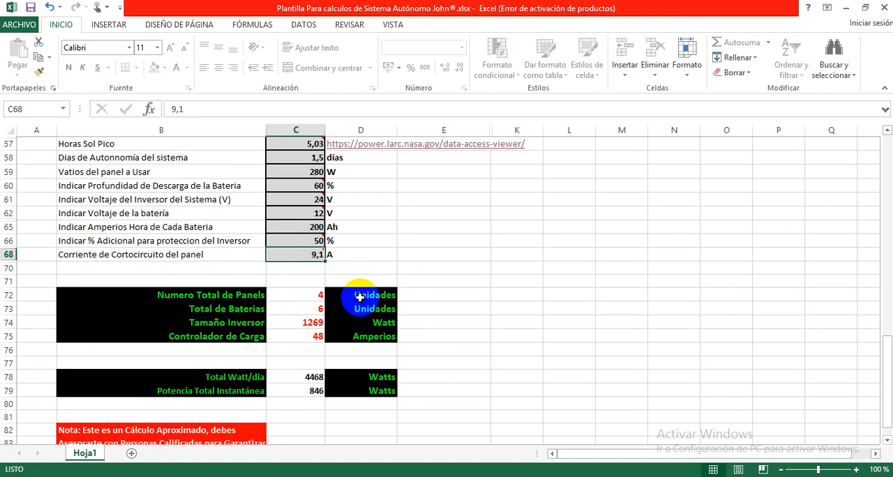
scroll(360, 297, up, 1)
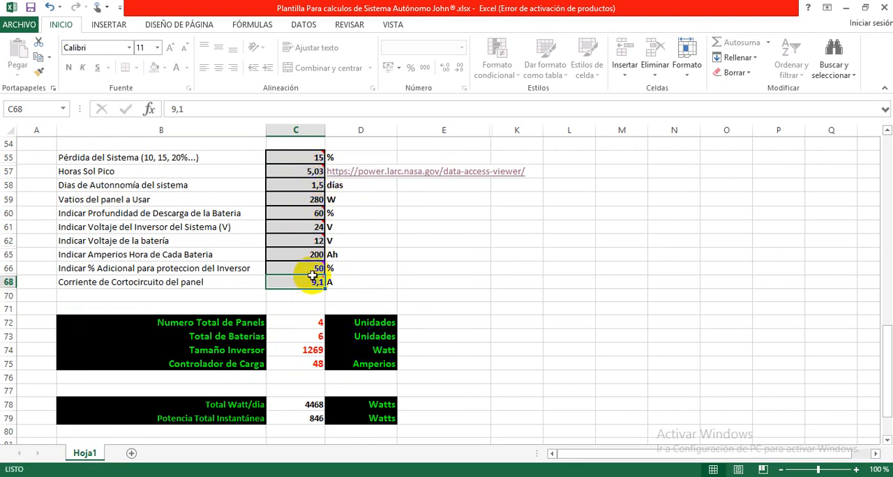
mouse_move(315, 280)
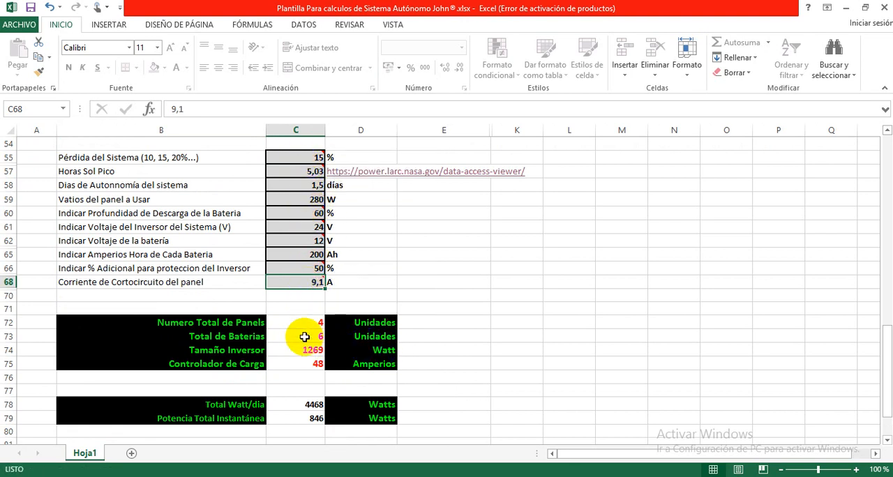
Step: Review the panel, battery, inverter and charge controller results together with the appliance list they are based on
drag(304, 323, 303, 368)
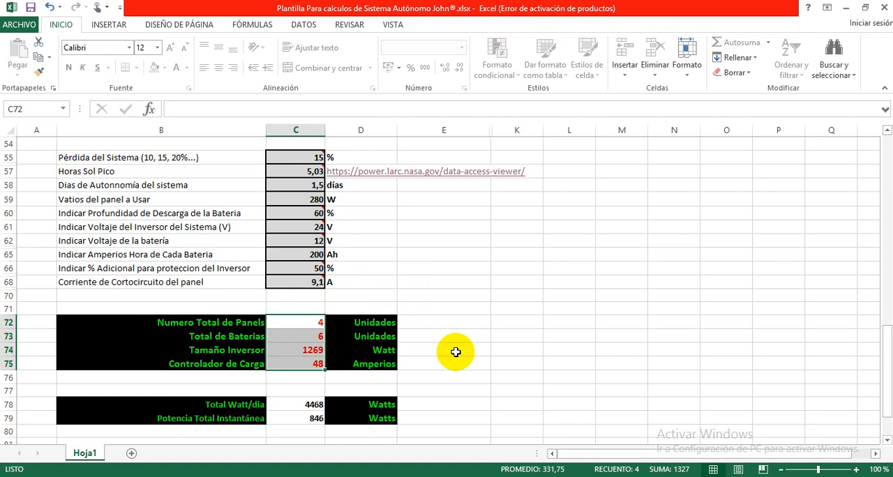
click(456, 352)
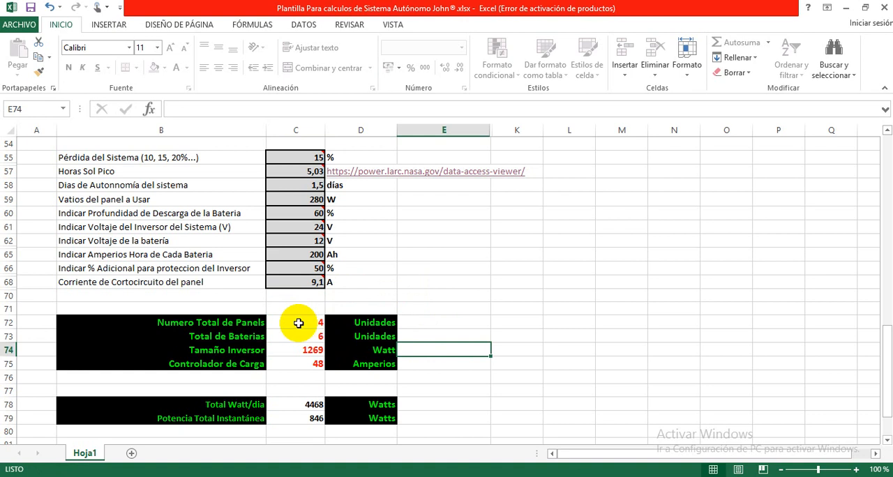
scroll(296, 319, up, 16)
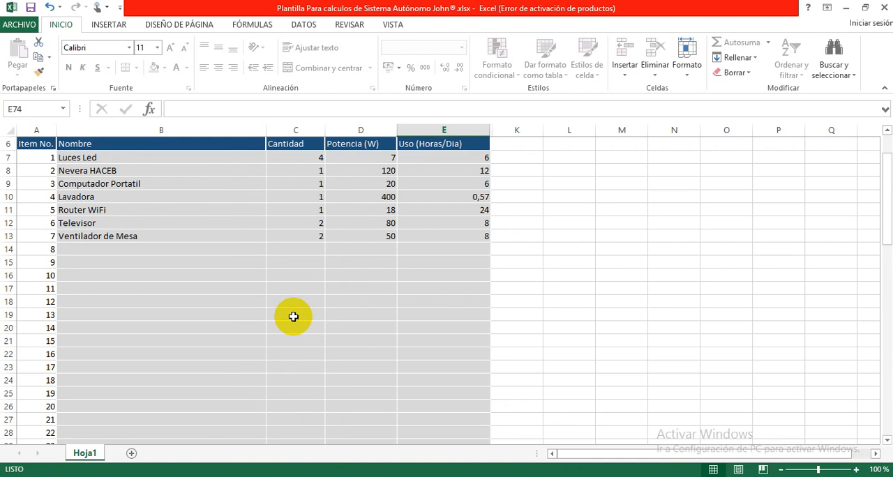
scroll(293, 317, down, 12)
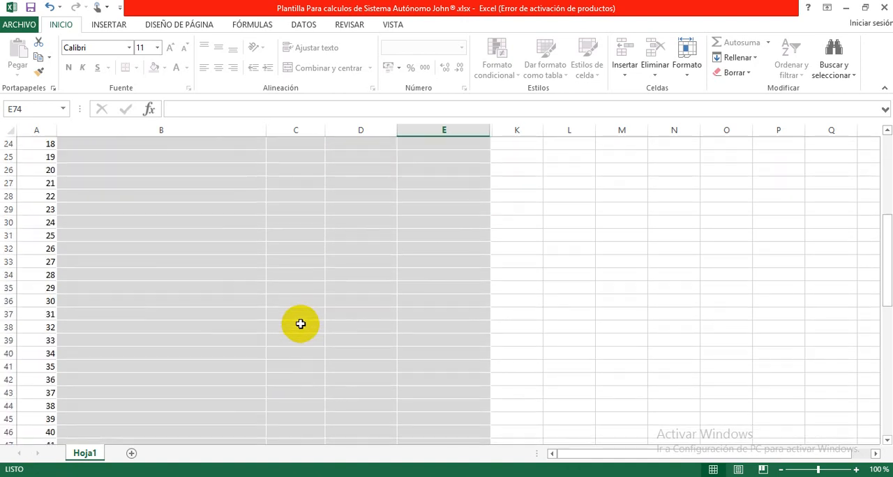
scroll(300, 322, down, 6)
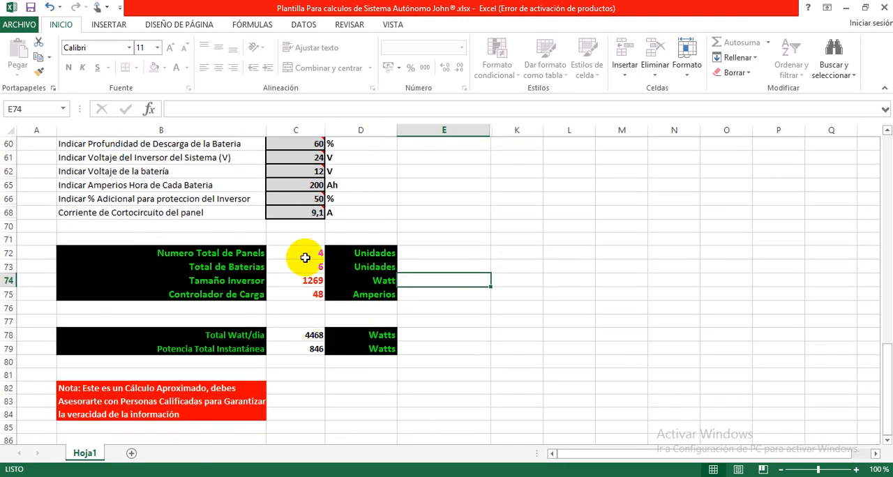
Step: Compare the panel total with the panel wattage, and the battery total with the battery voltage and amp-hours
click(305, 257)
scroll(475, 291, up, 2)
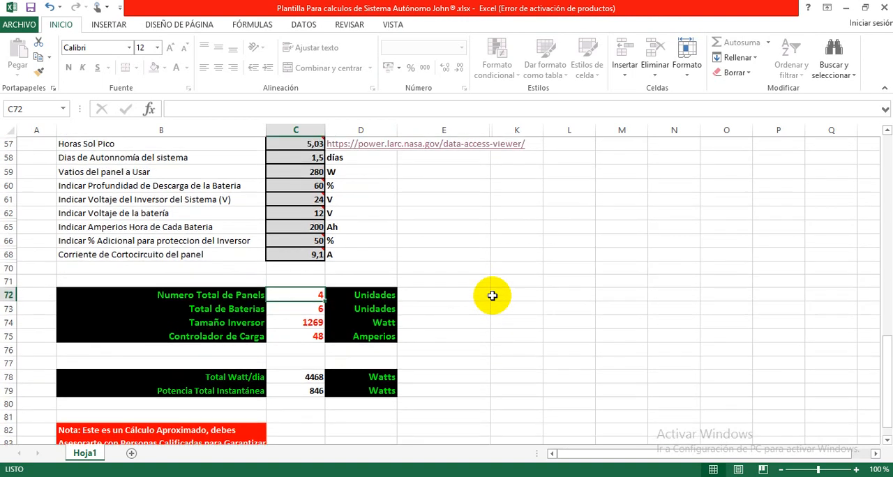
click(309, 198)
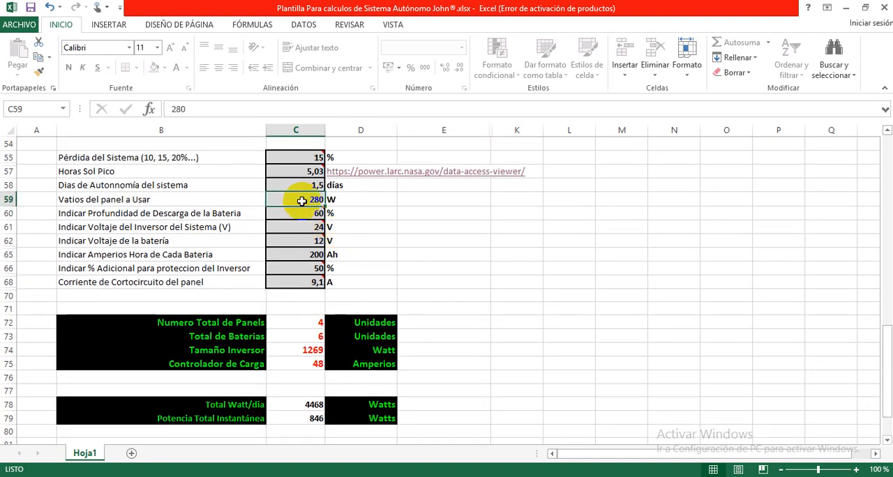
click(299, 336)
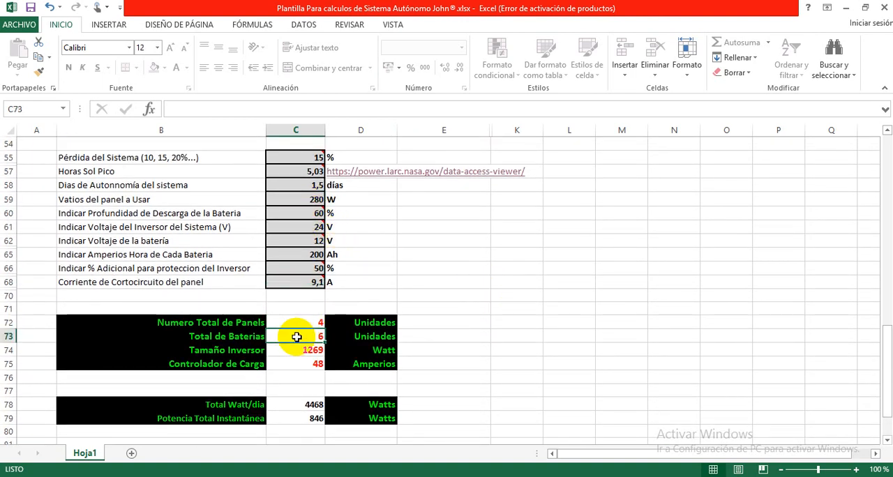
click(294, 240)
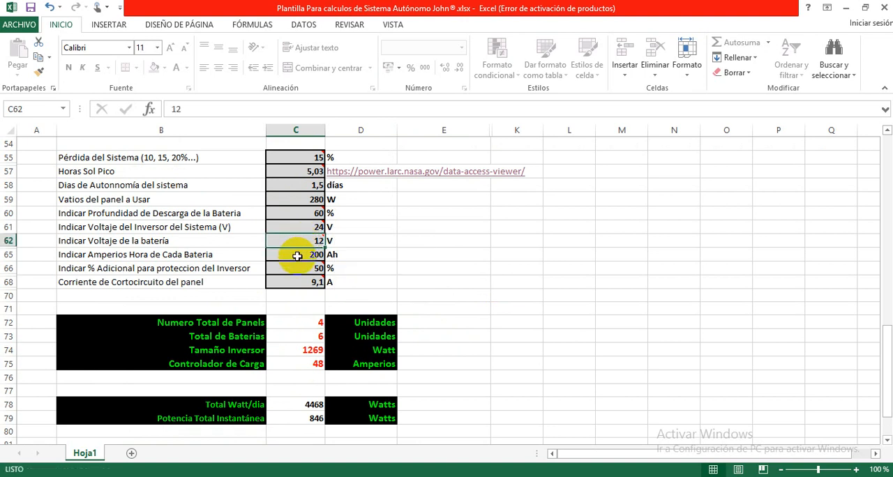
click(297, 256)
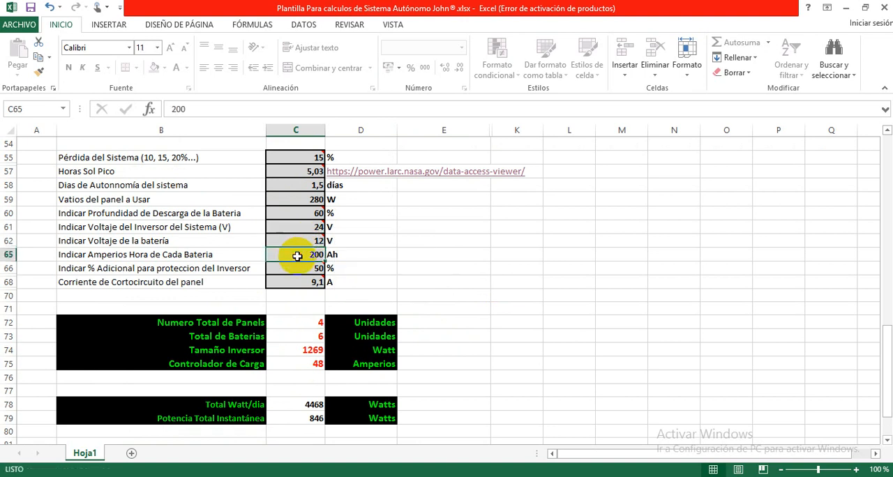
click(300, 336)
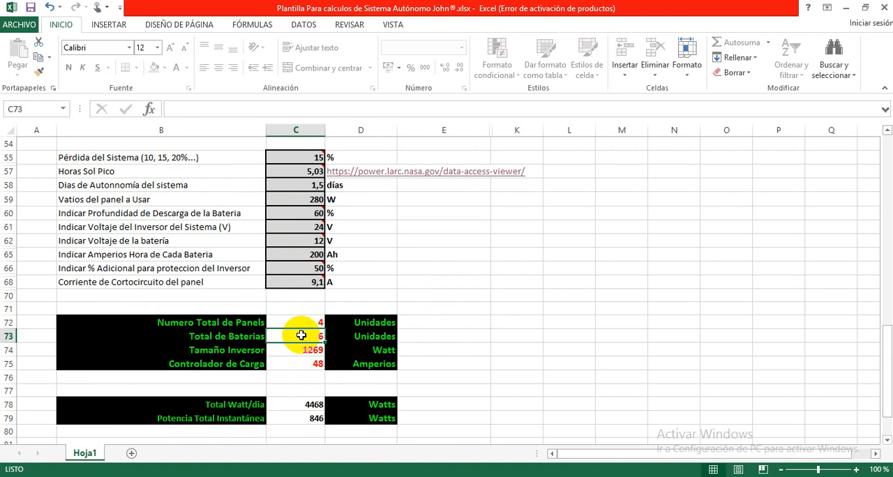
mouse_move(299, 226)
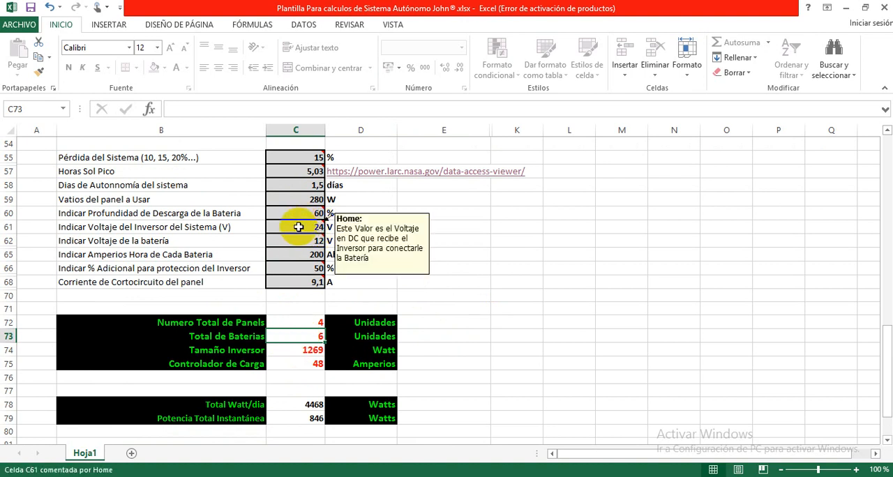
Step: Check the battery total, then the calculated inverter size against the charge controller result
click(319, 337)
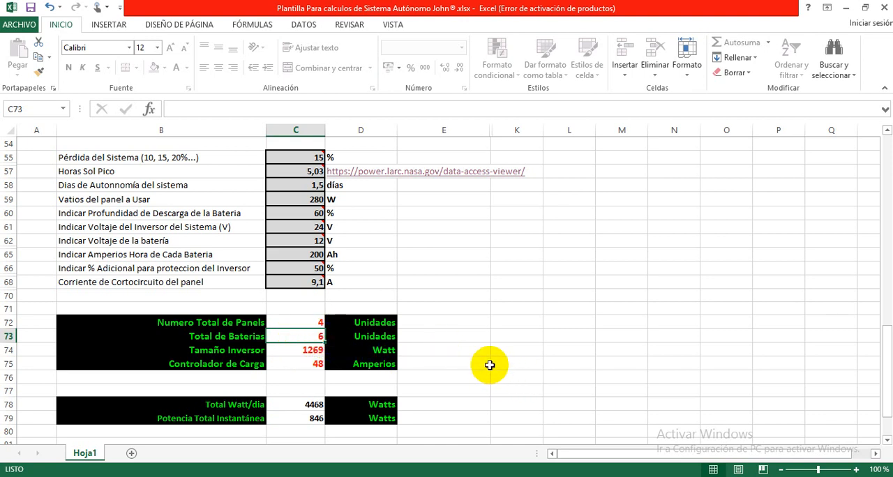
click(300, 351)
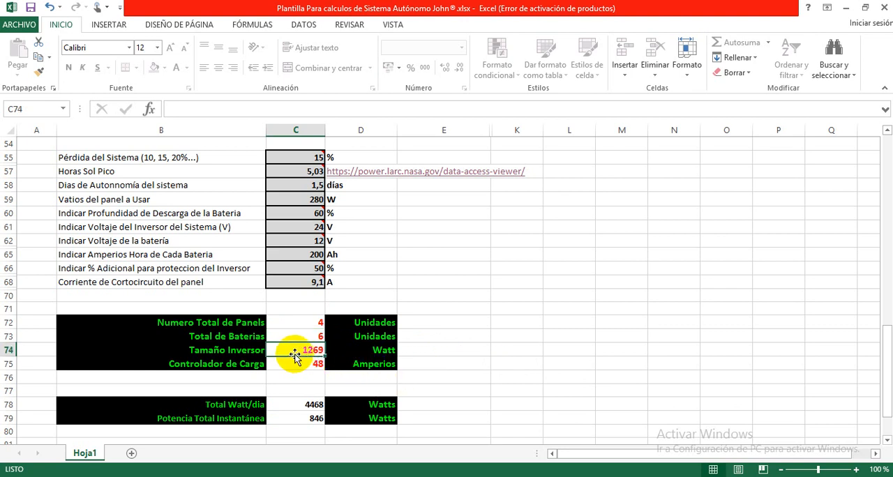
click(293, 363)
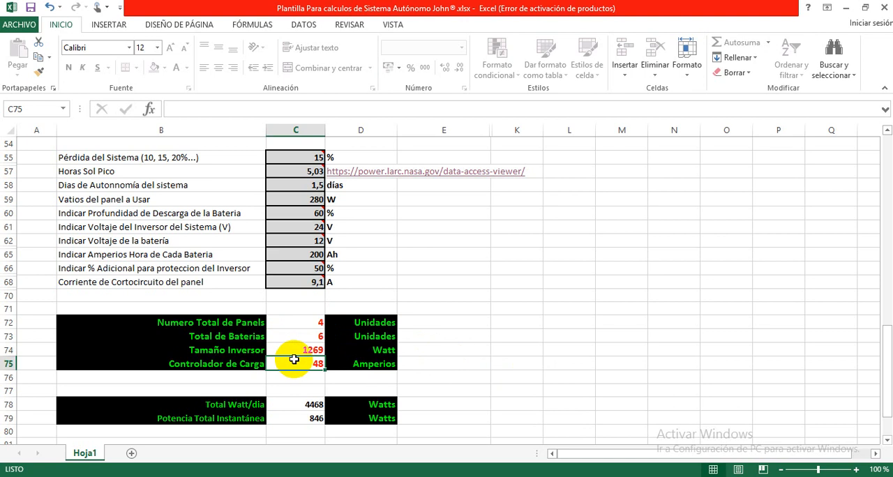
click(296, 351)
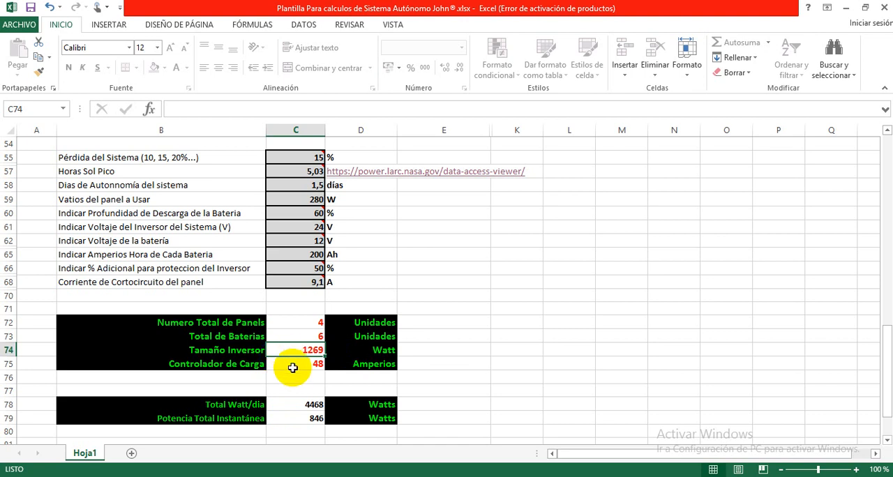
Step: Examine the charge controller result with its label and its unit in amperes
click(241, 368)
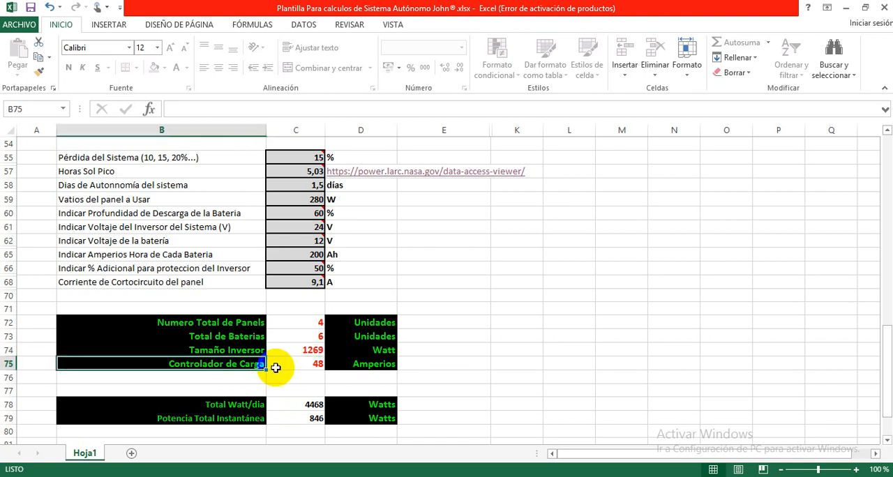
click(305, 374)
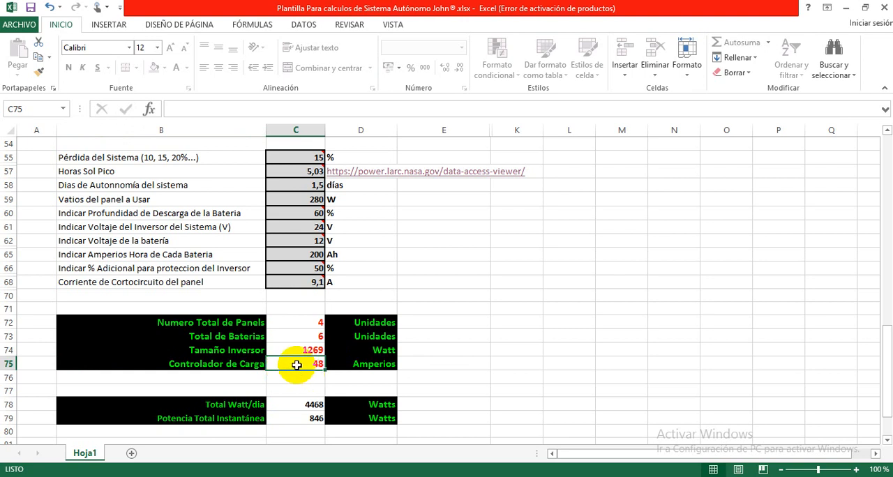
click(297, 379)
click(302, 363)
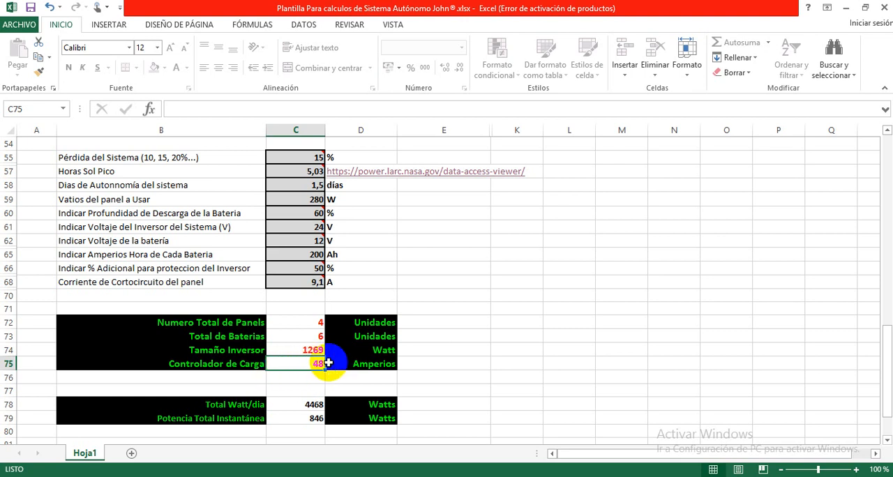
click(375, 367)
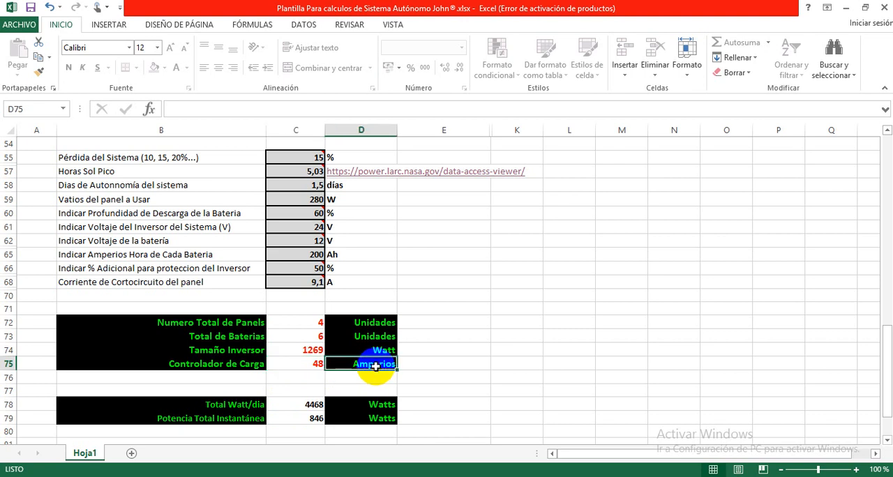
Step: Review the inverter size and charge controller values together as a pair in the results block
click(304, 355)
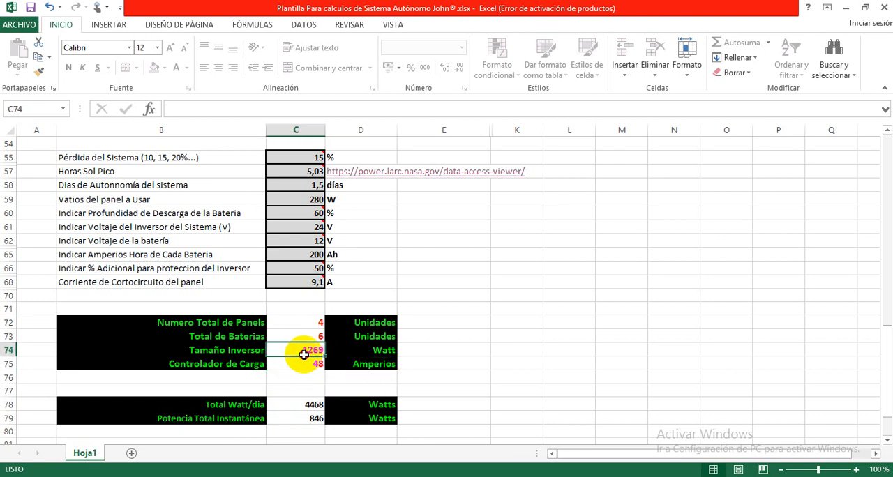
drag(304, 354, 304, 363)
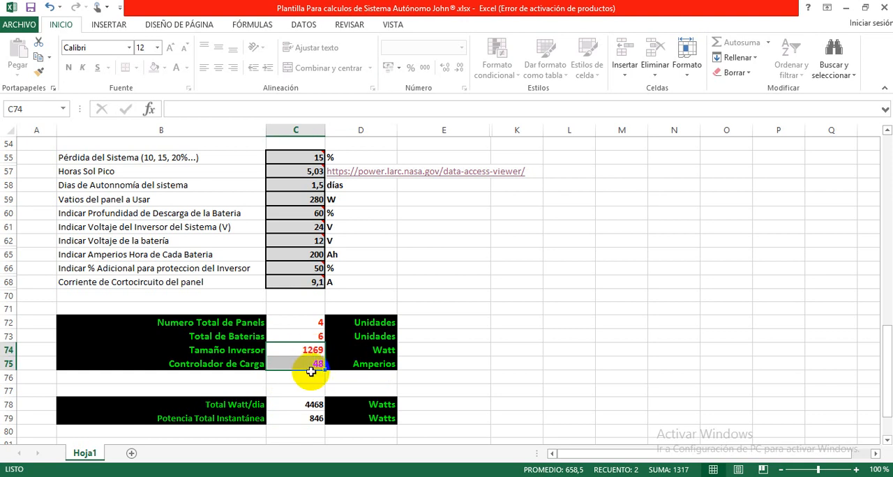
drag(305, 348, 309, 361)
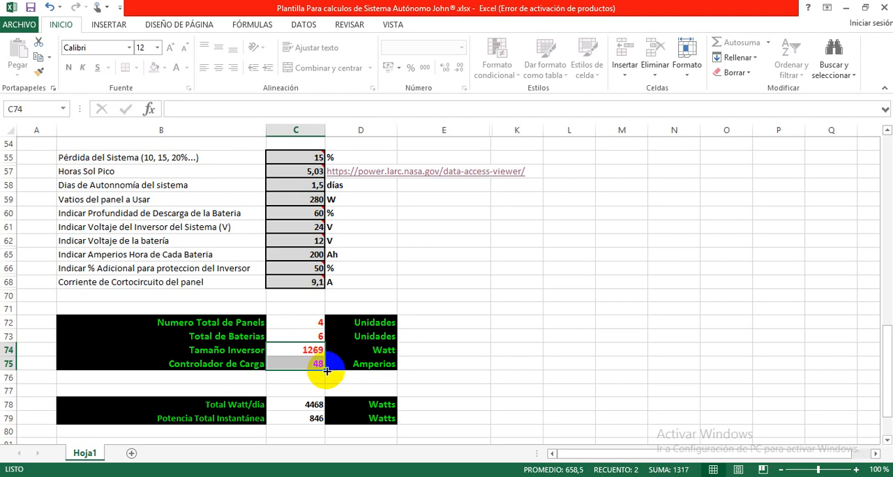
click(313, 382)
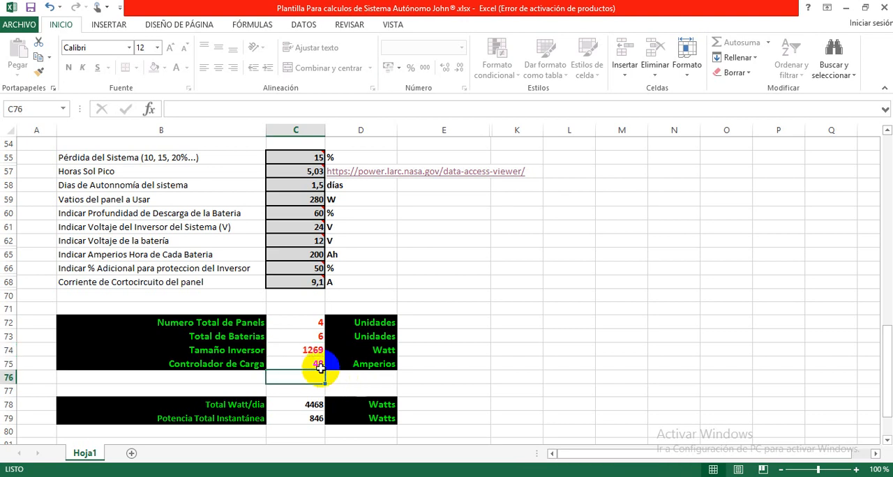
drag(313, 348, 312, 364)
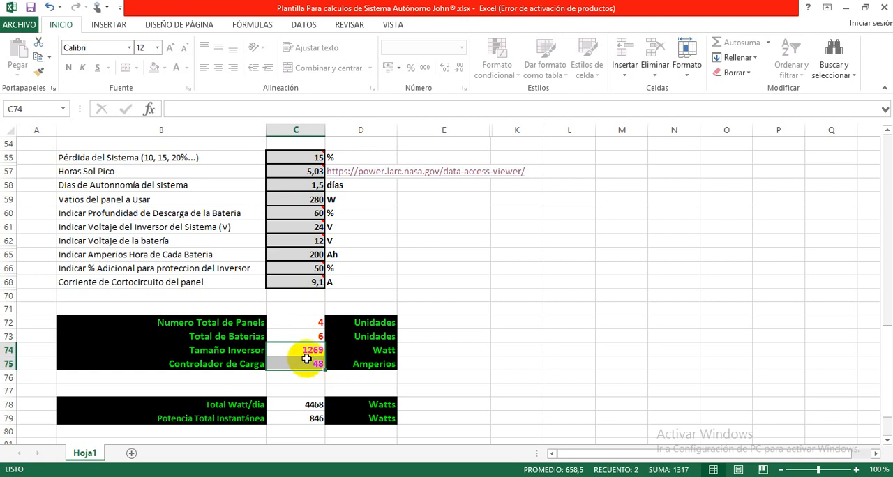
click(308, 378)
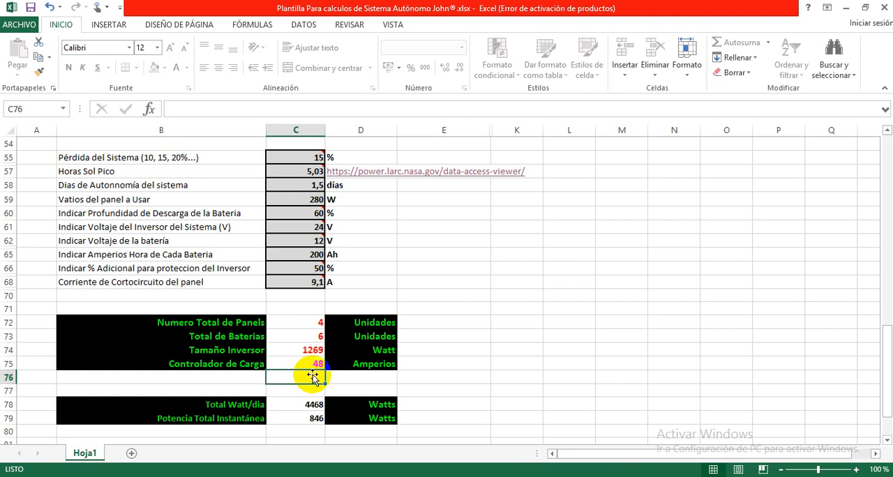